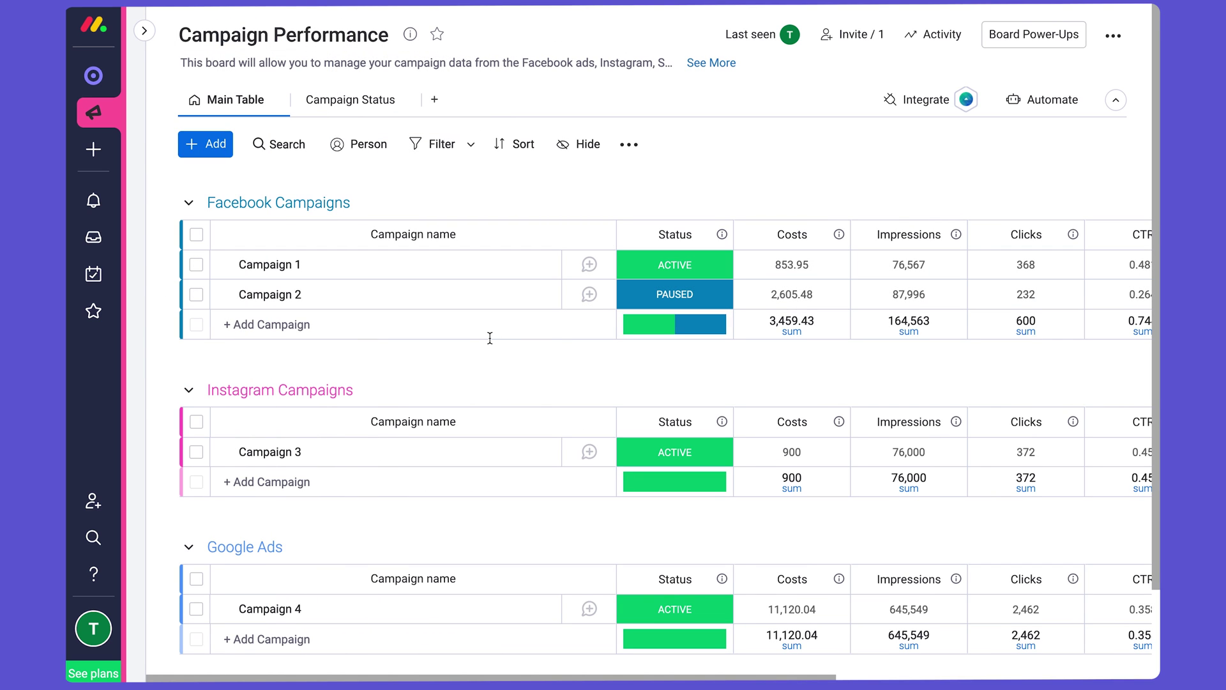
Step: Review the integrations connected to the Campaigns board, then close that window
scroll(871, 278, right, 1)
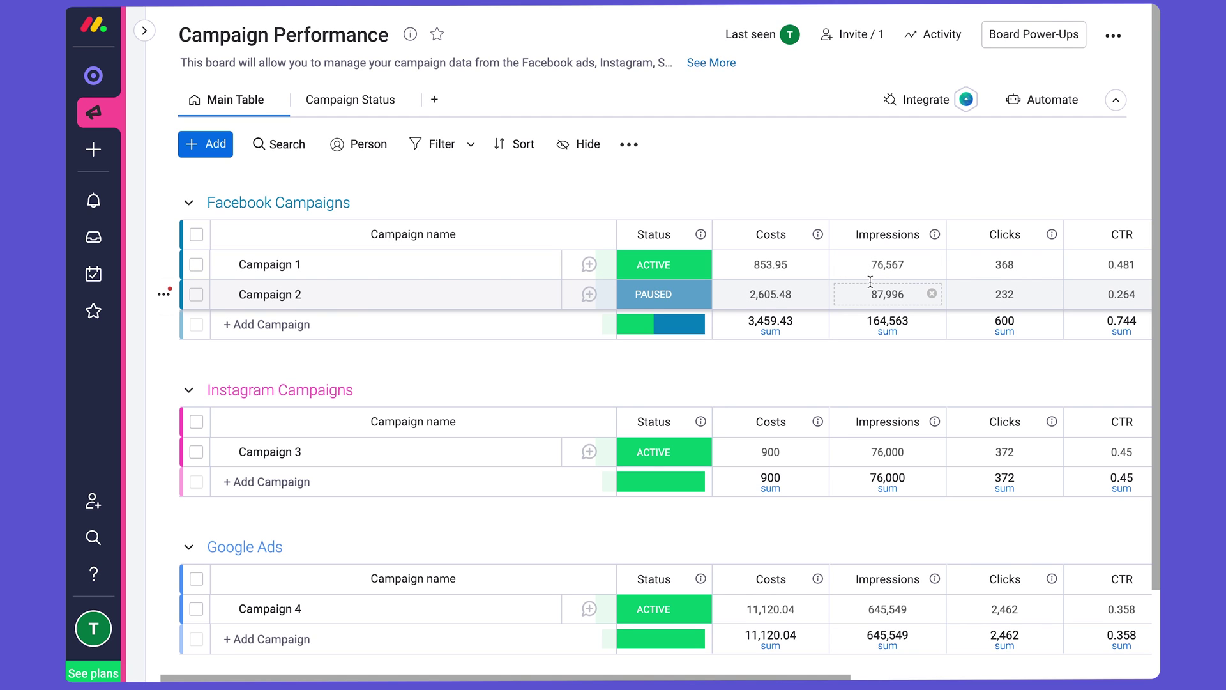
scroll(871, 281, left, 1)
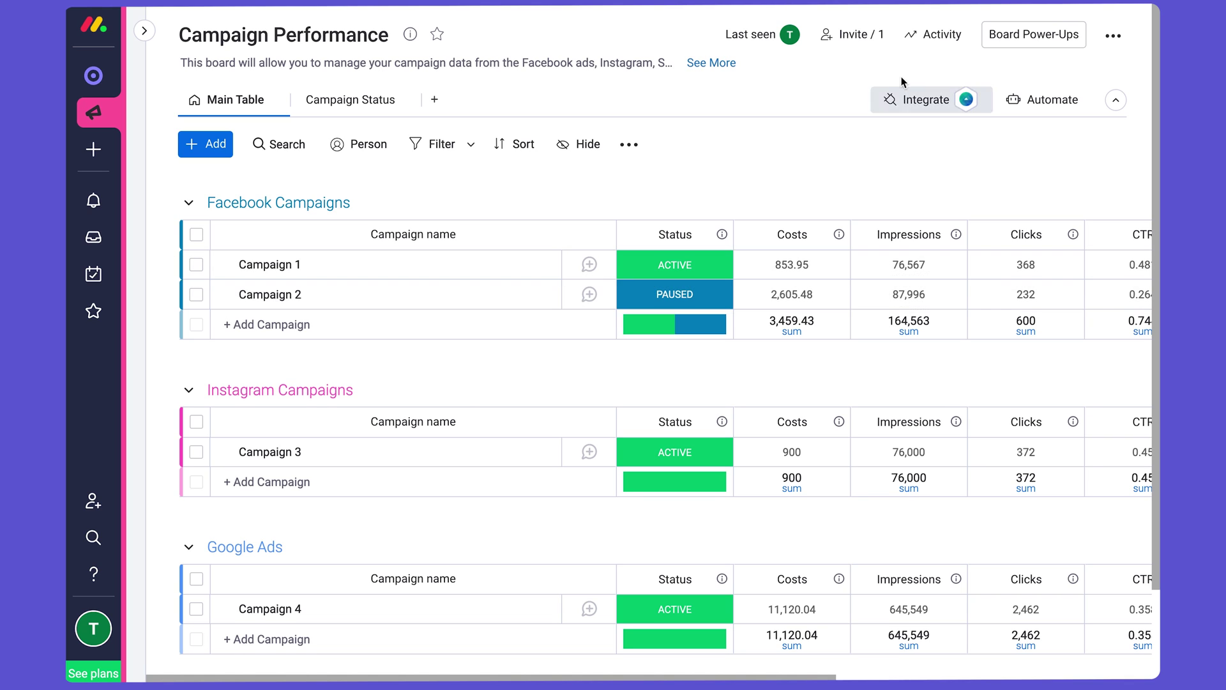
click(899, 103)
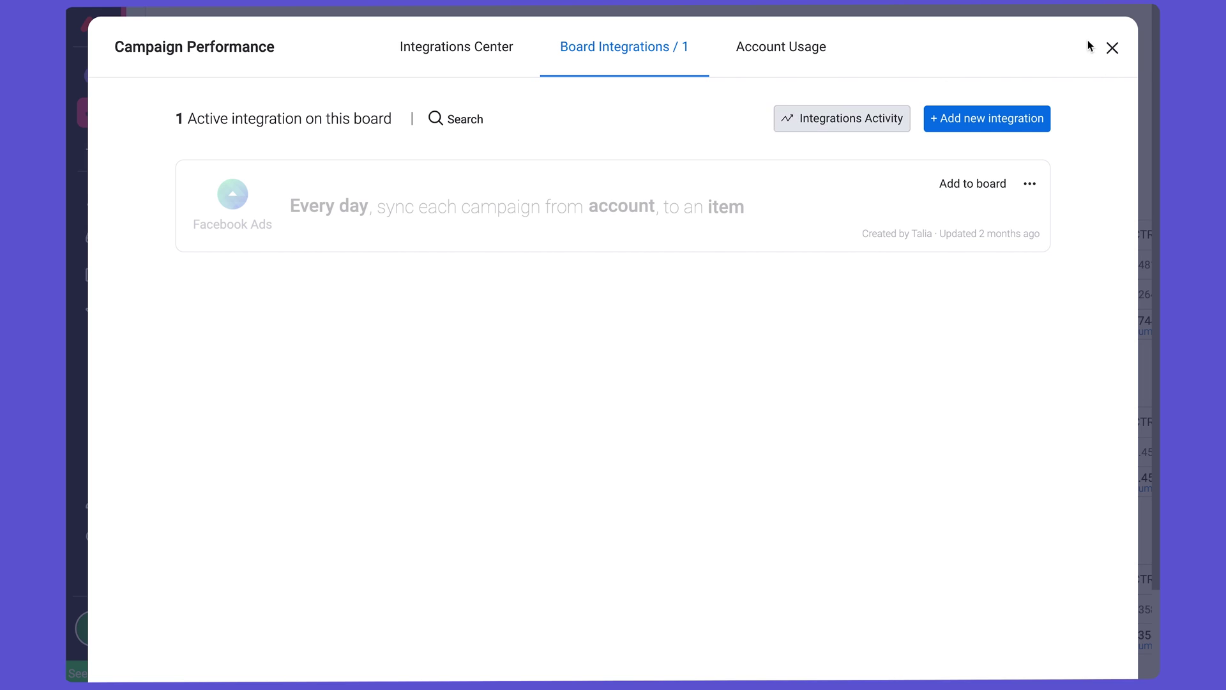
click(1109, 49)
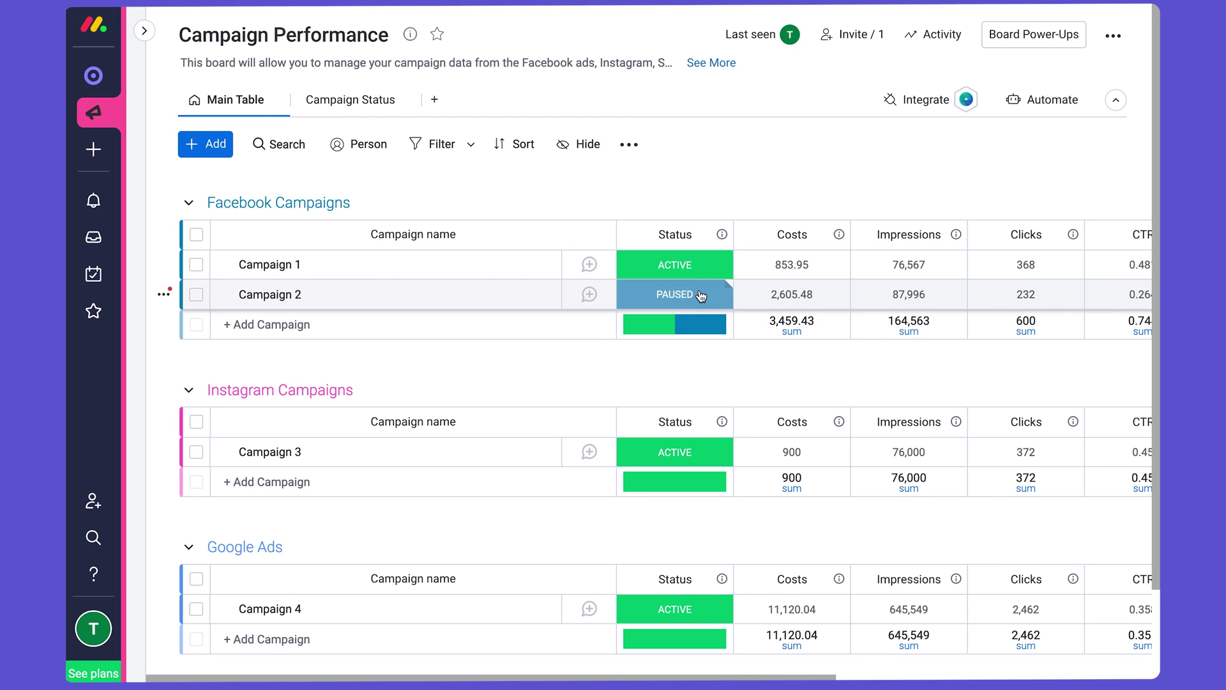
Step: Scroll across the board columns and inspect the Campaign 1 item card
scroll(892, 302, right, 2)
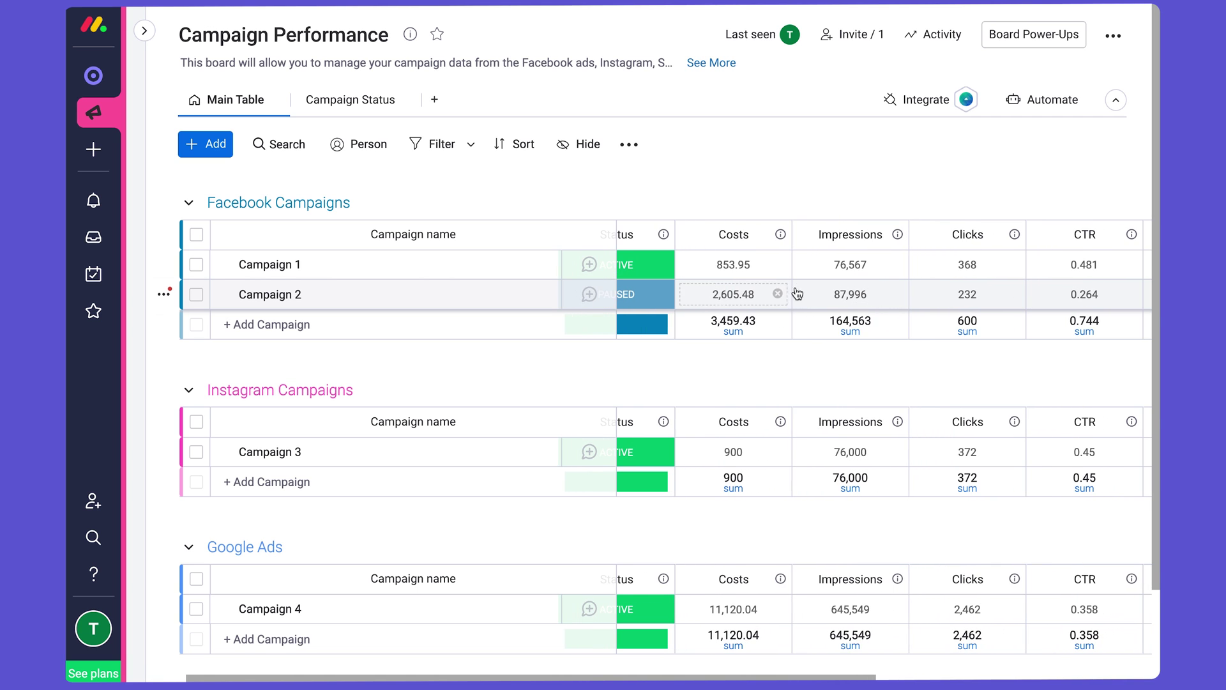
scroll(961, 294, right, 5)
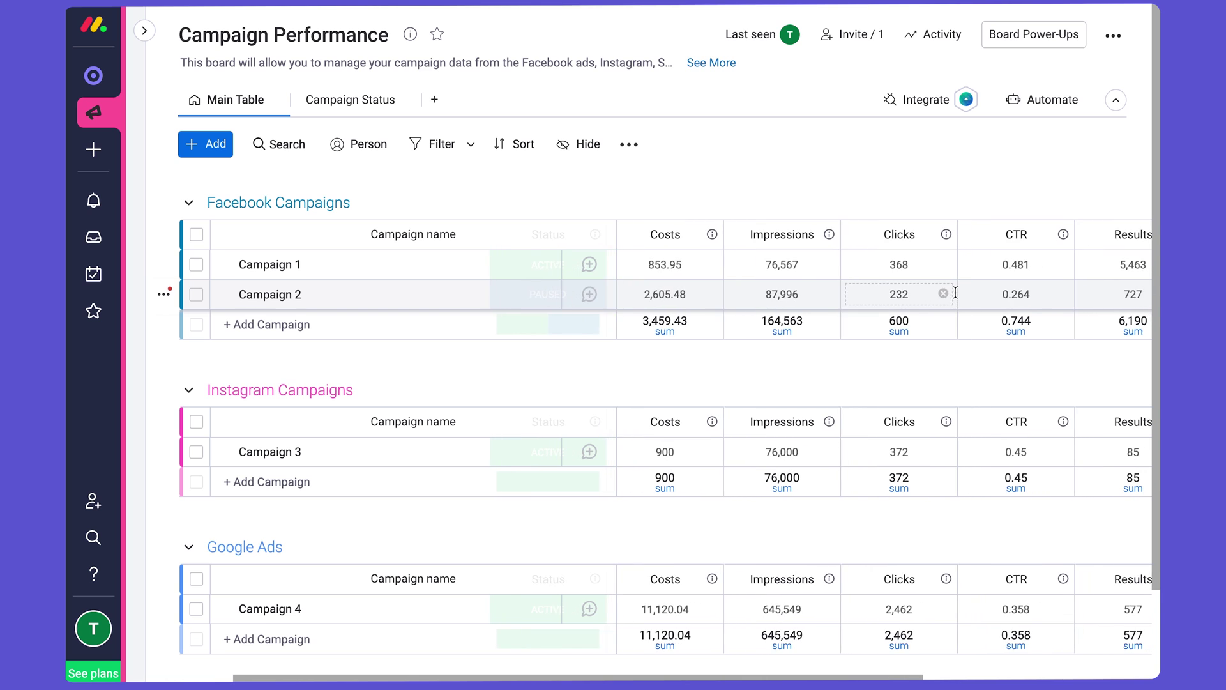
scroll(962, 284, right, 1)
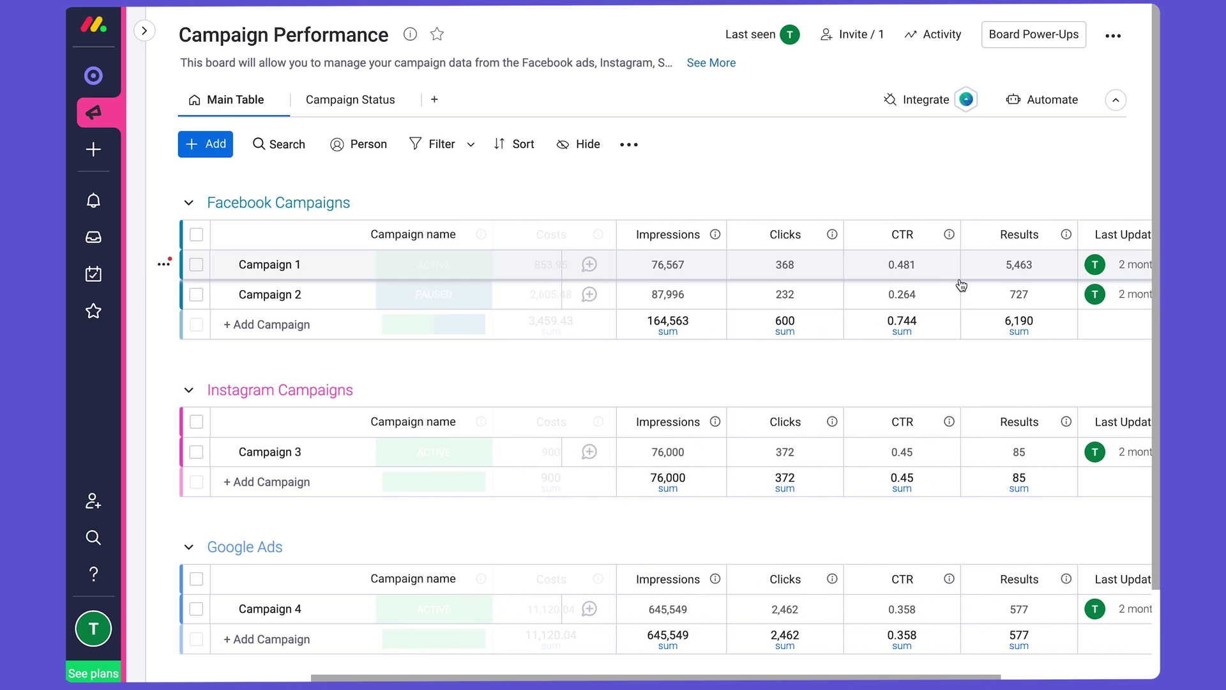
scroll(961, 284, right, 7)
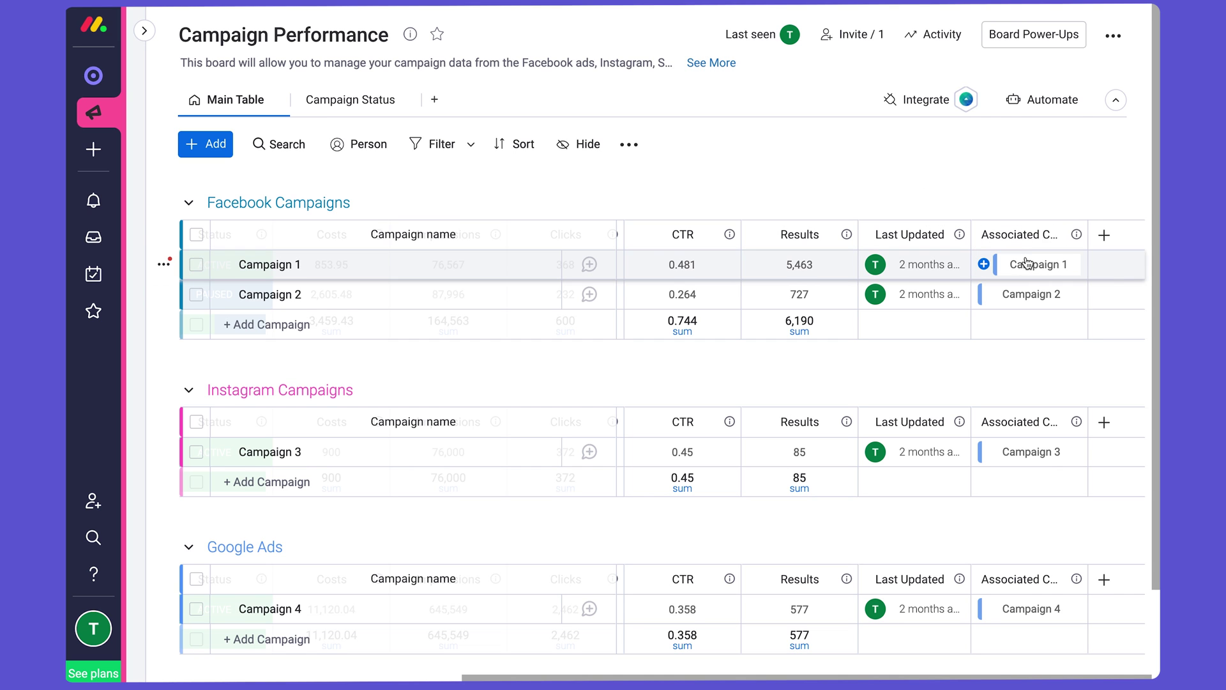
click(1022, 263)
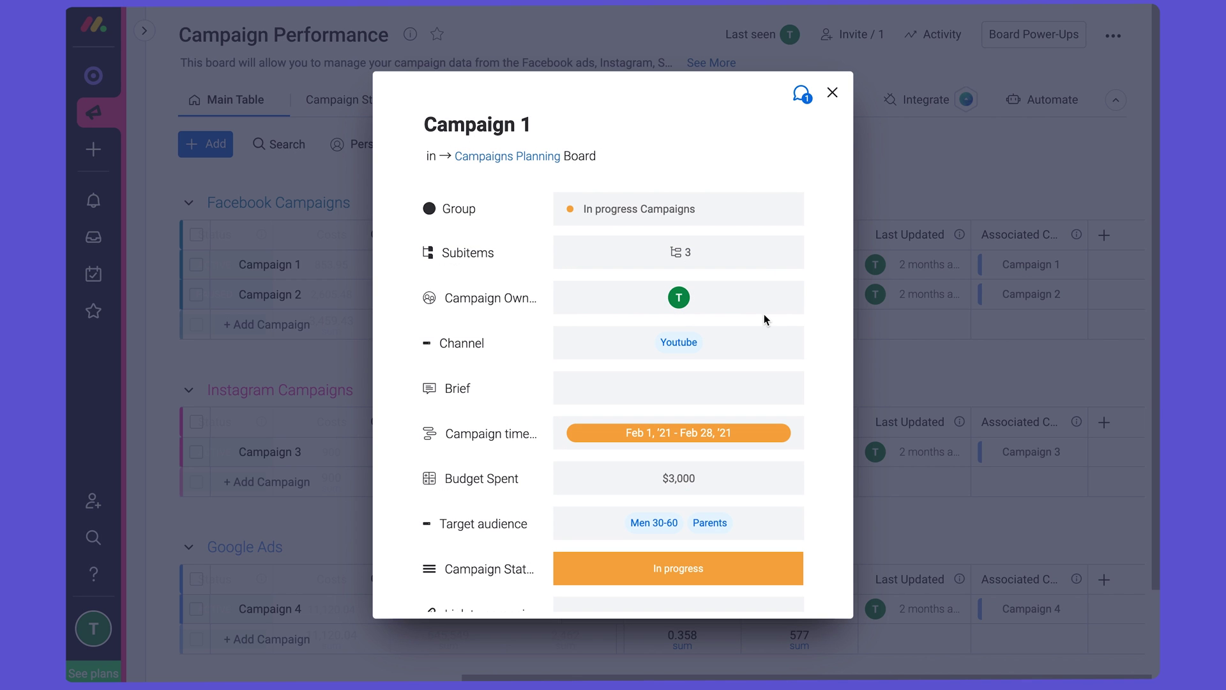
scroll(773, 310, down, 4)
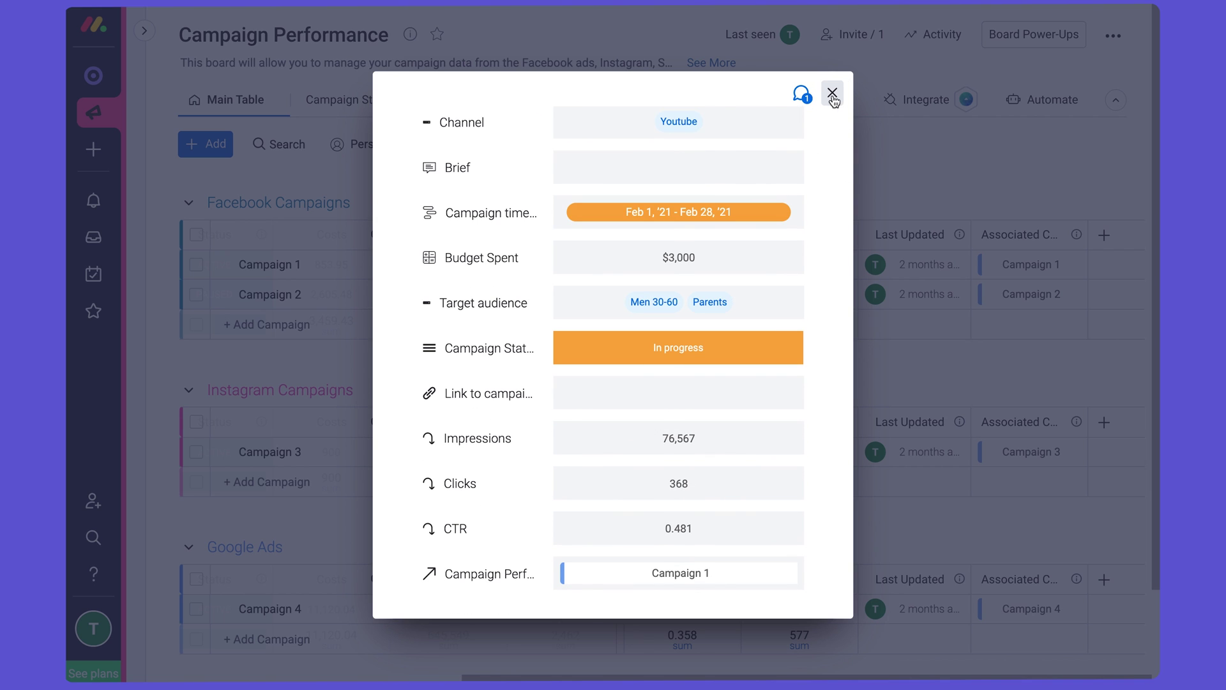
click(833, 93)
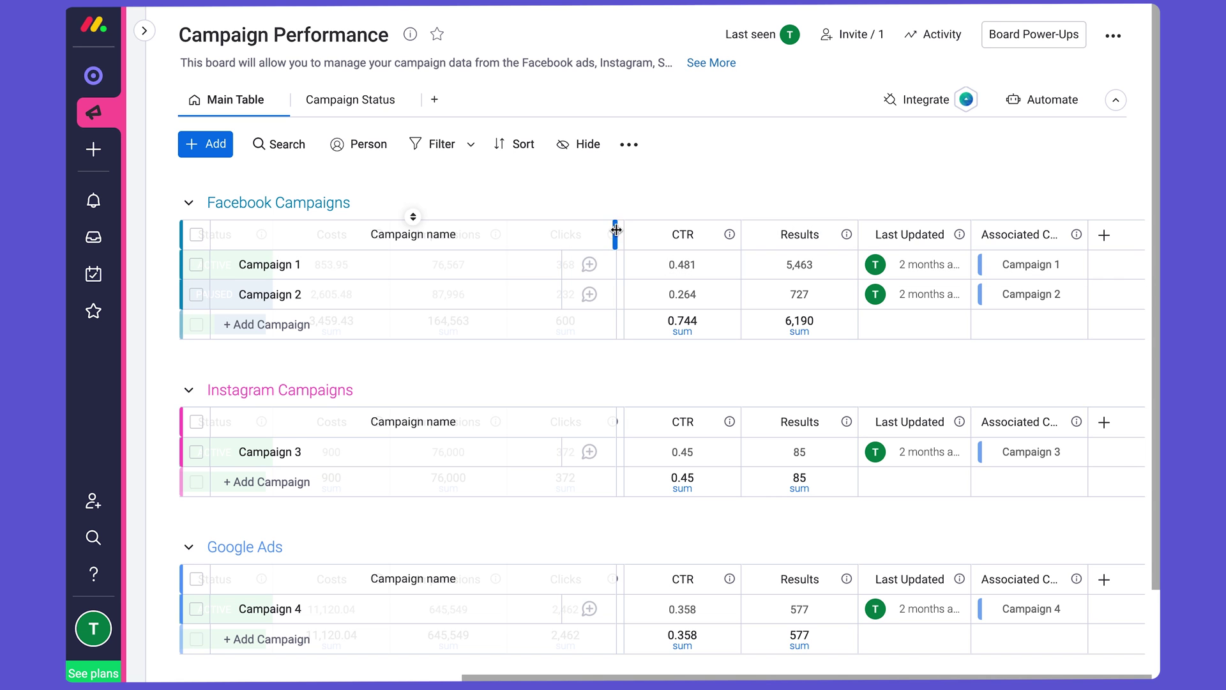
Step: Switch to the Marketing Overview dashboard from the workspace board list, then hide the list
click(148, 31)
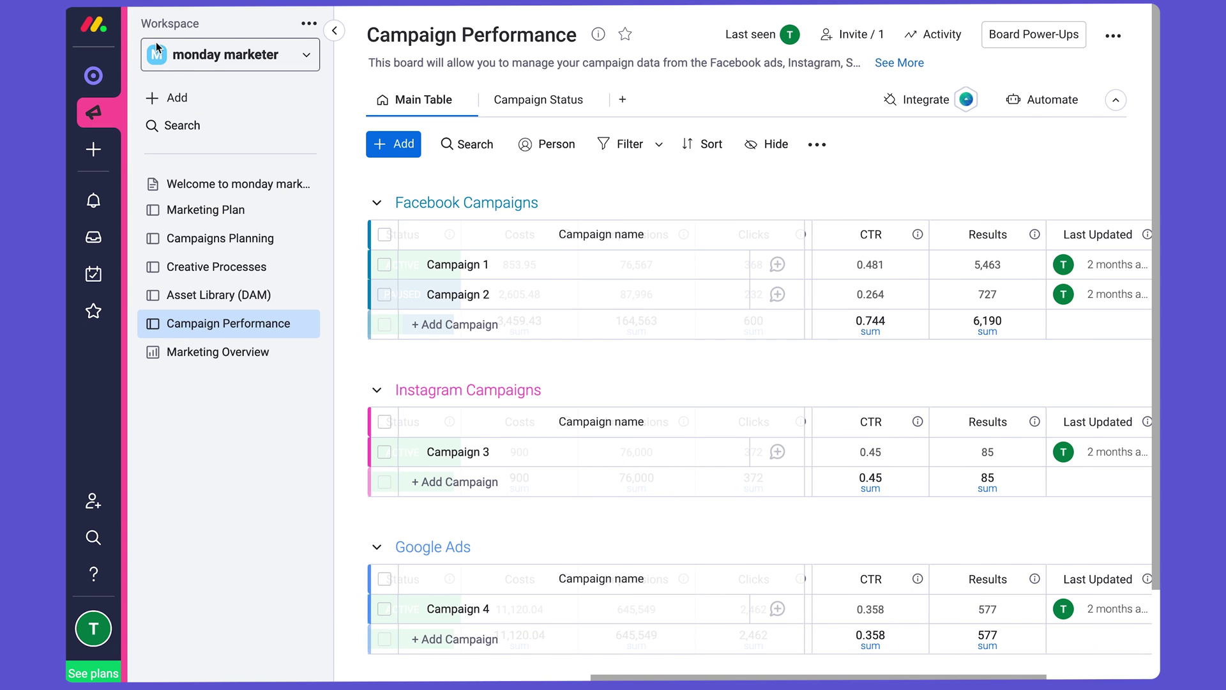
click(251, 357)
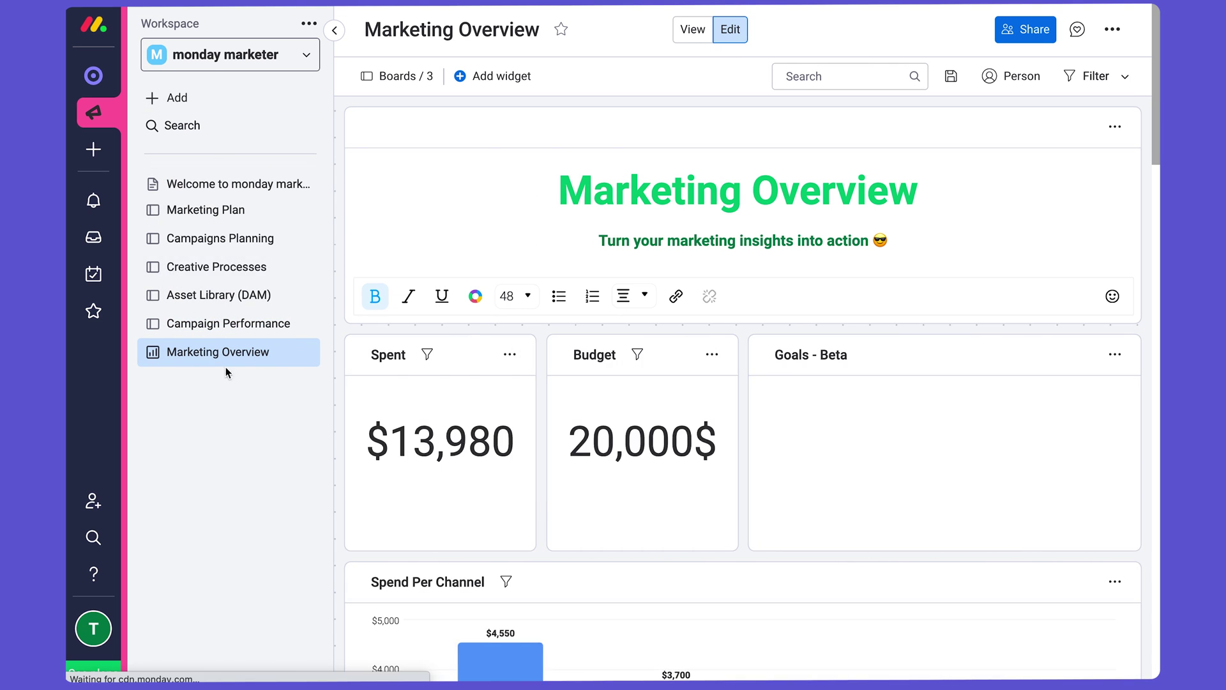
click(334, 30)
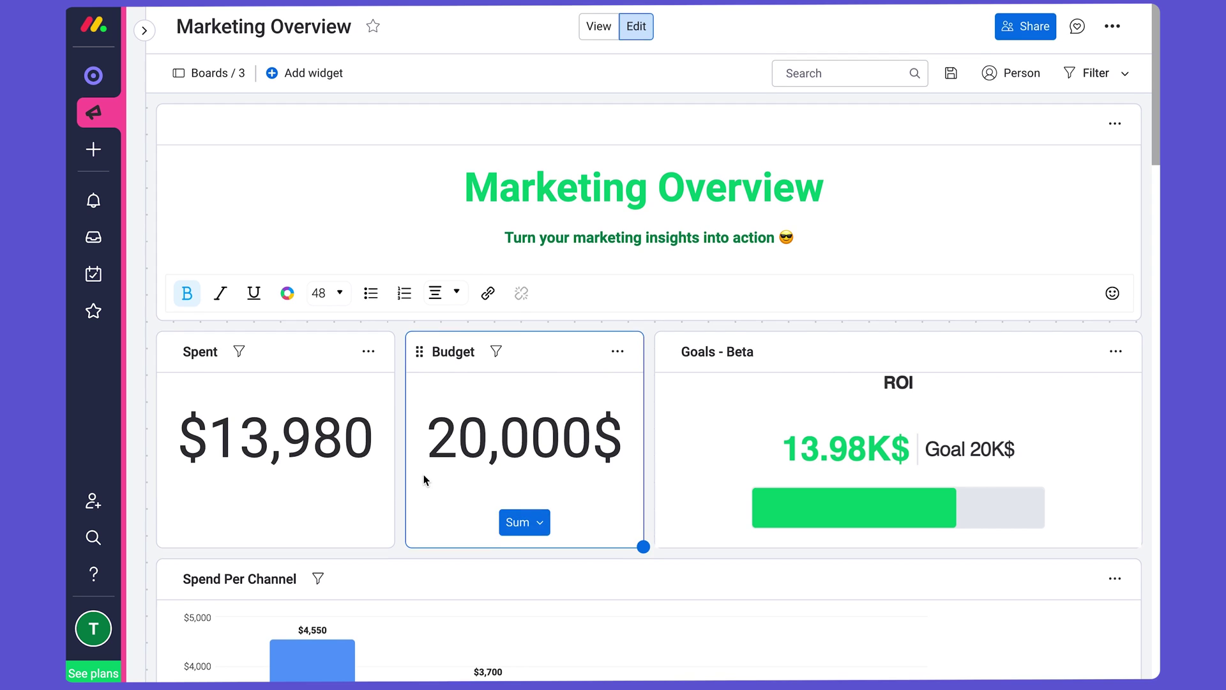
Step: Scroll through the $13,980 Spent, 20,000$ Budget, Goals widgets and the Spend Per Channel chart
scroll(424, 479, down, 2)
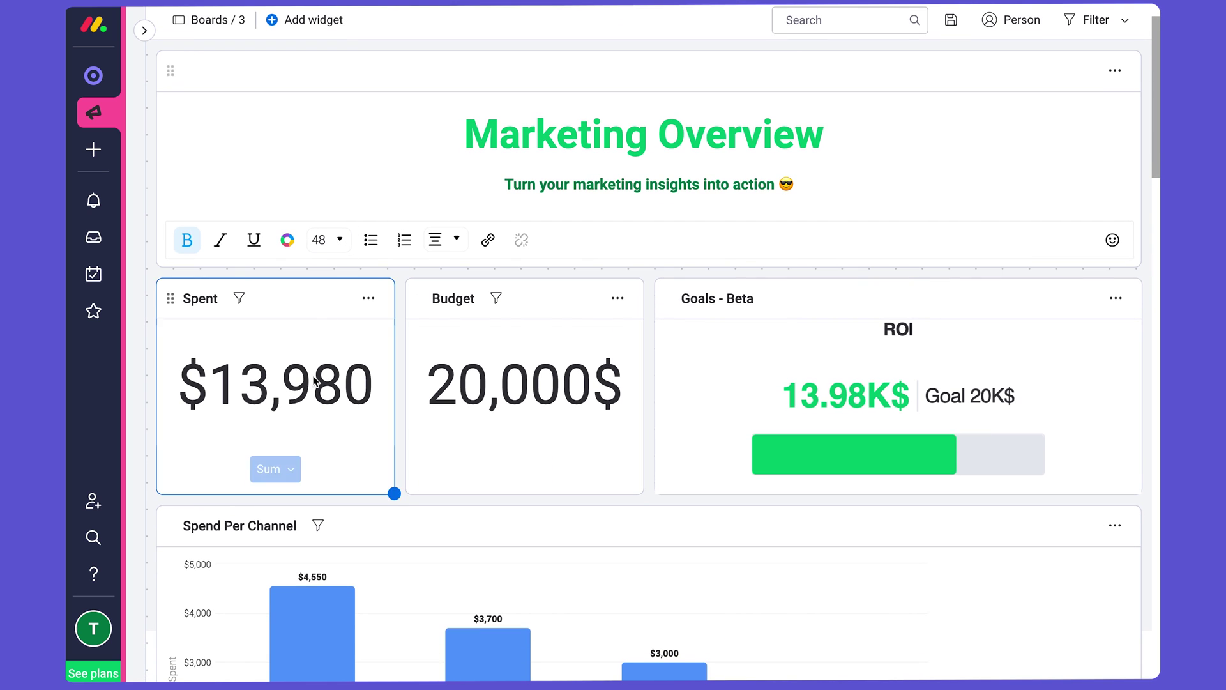
scroll(558, 476, down, 1)
scroll(558, 478, down, 1)
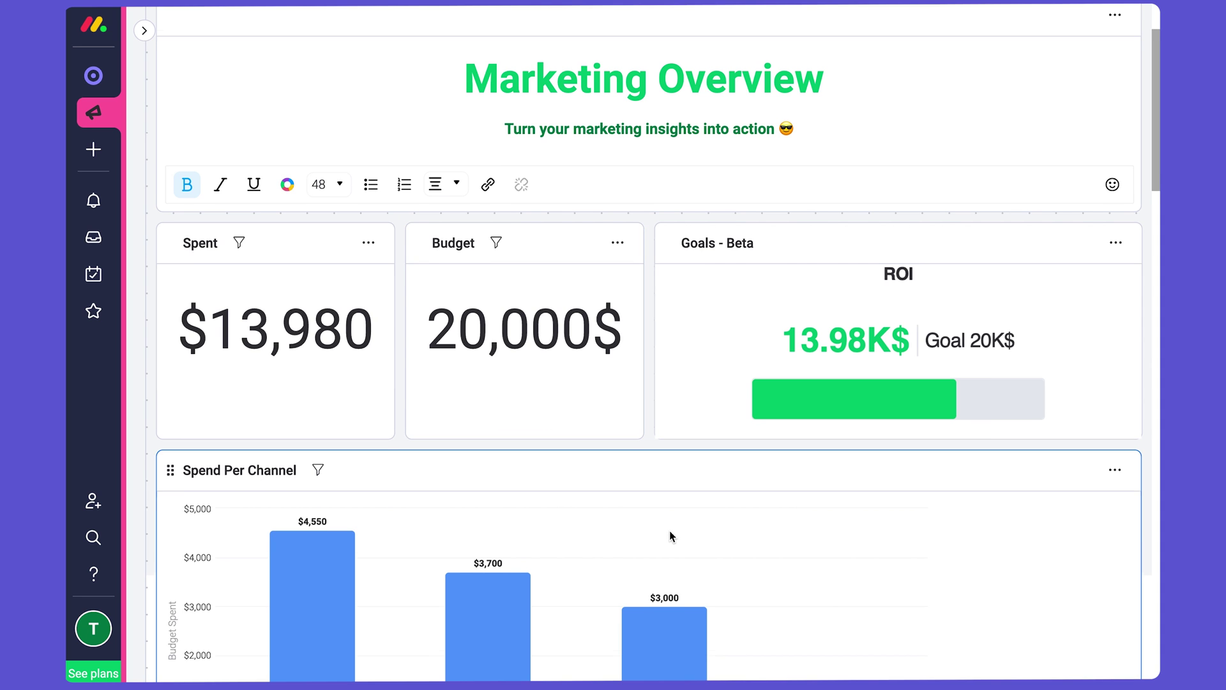
scroll(669, 530, down, 1)
scroll(670, 533, up, 5)
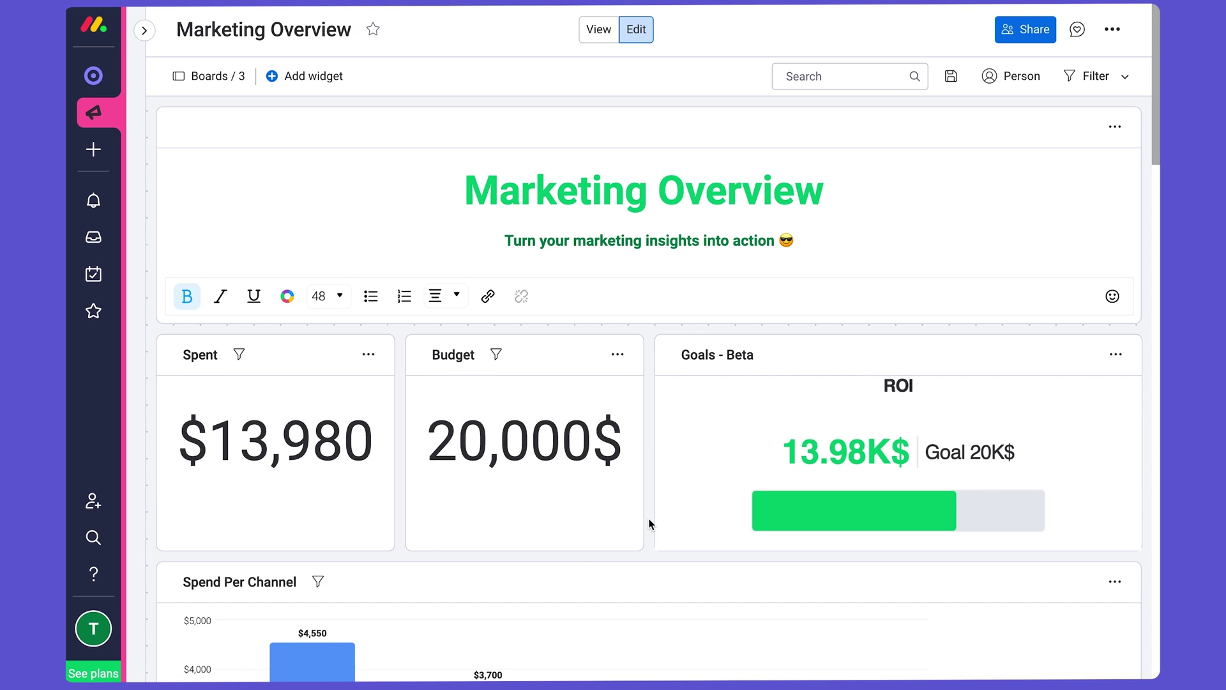
scroll(651, 524, down, 2)
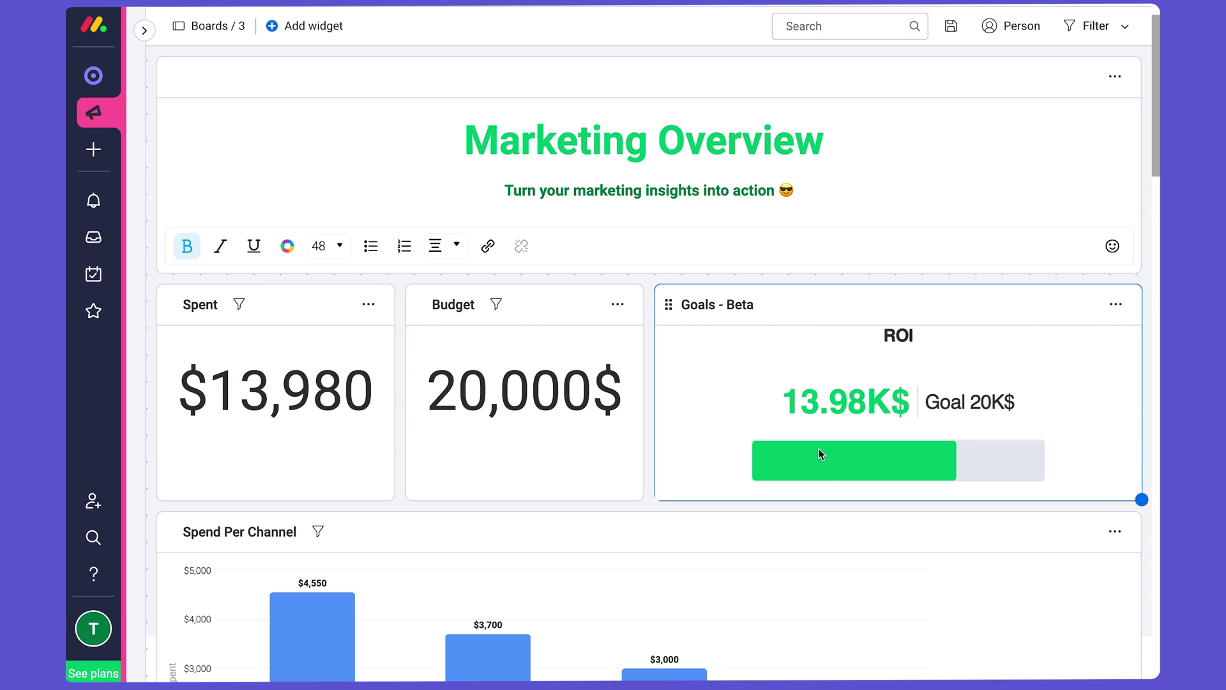
scroll(834, 560, down, 3)
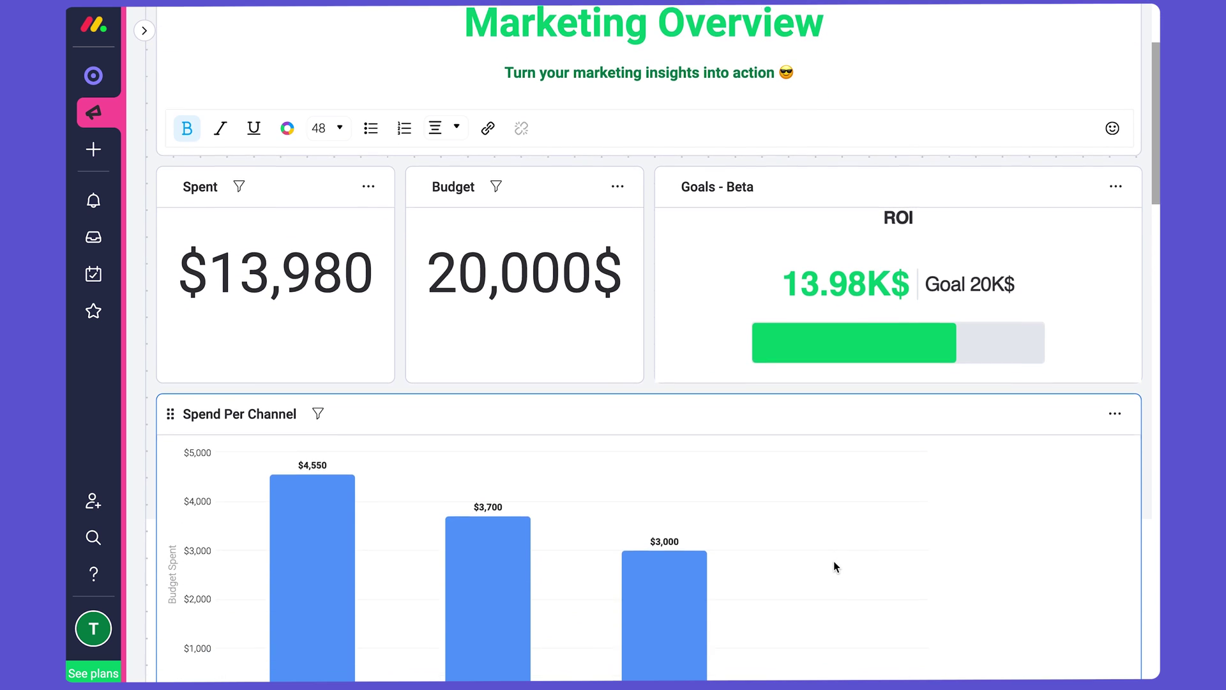
scroll(834, 566, down, 2)
scroll(833, 554, down, 2)
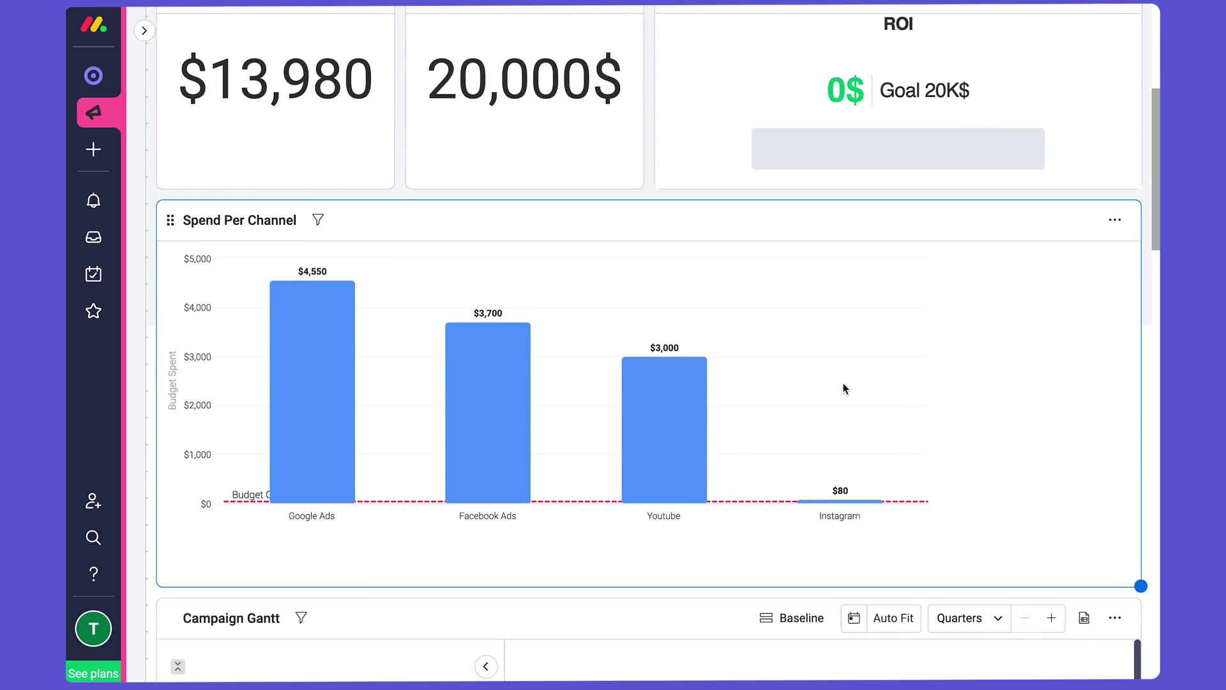
scroll(843, 388, down, 1)
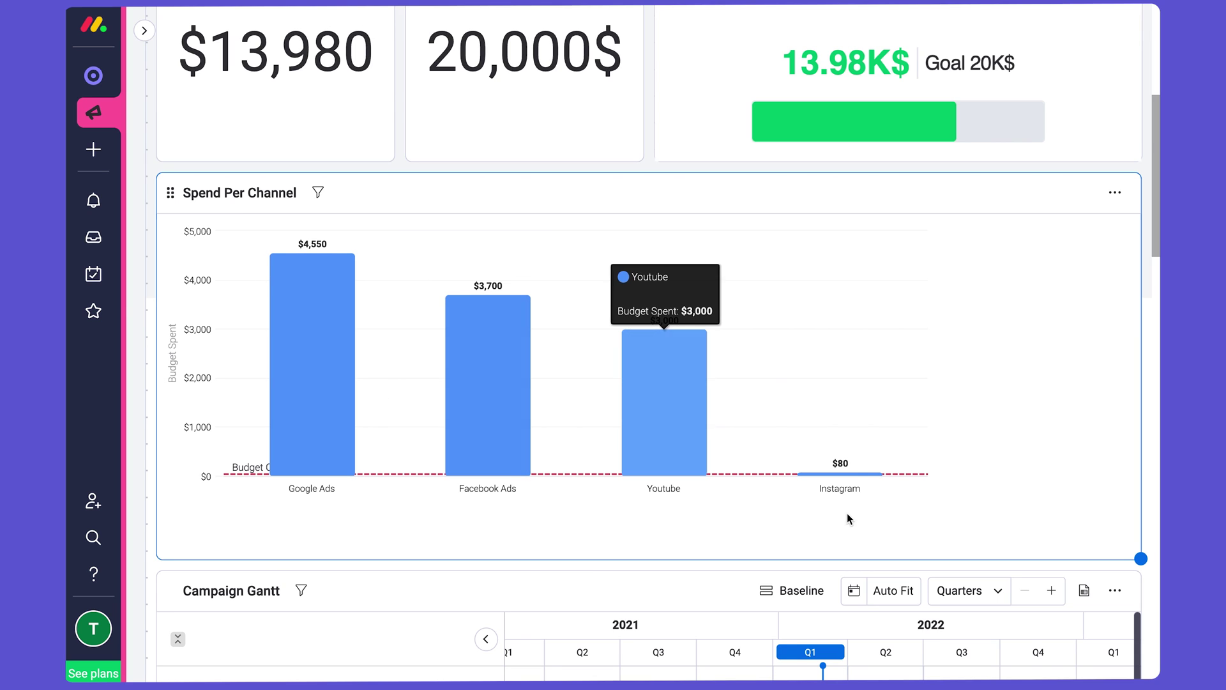
Step: Check that the Spend Per Channel chart's X axis uses the Dropdown column type
click(1117, 195)
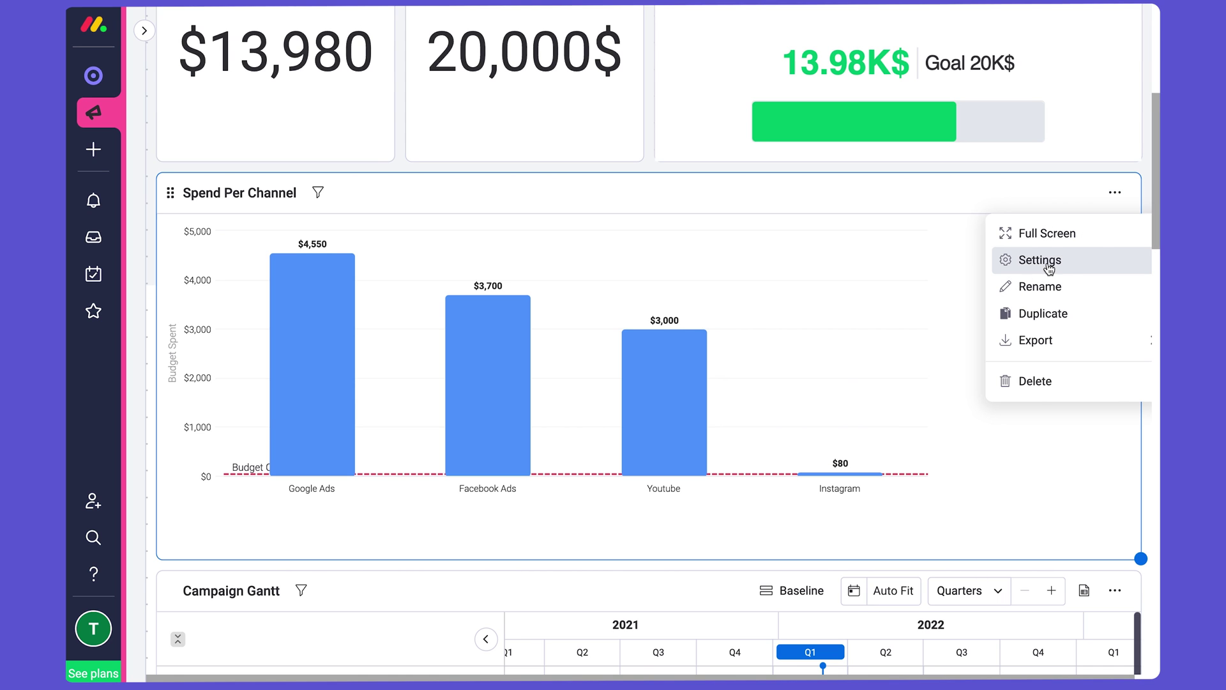
click(1048, 259)
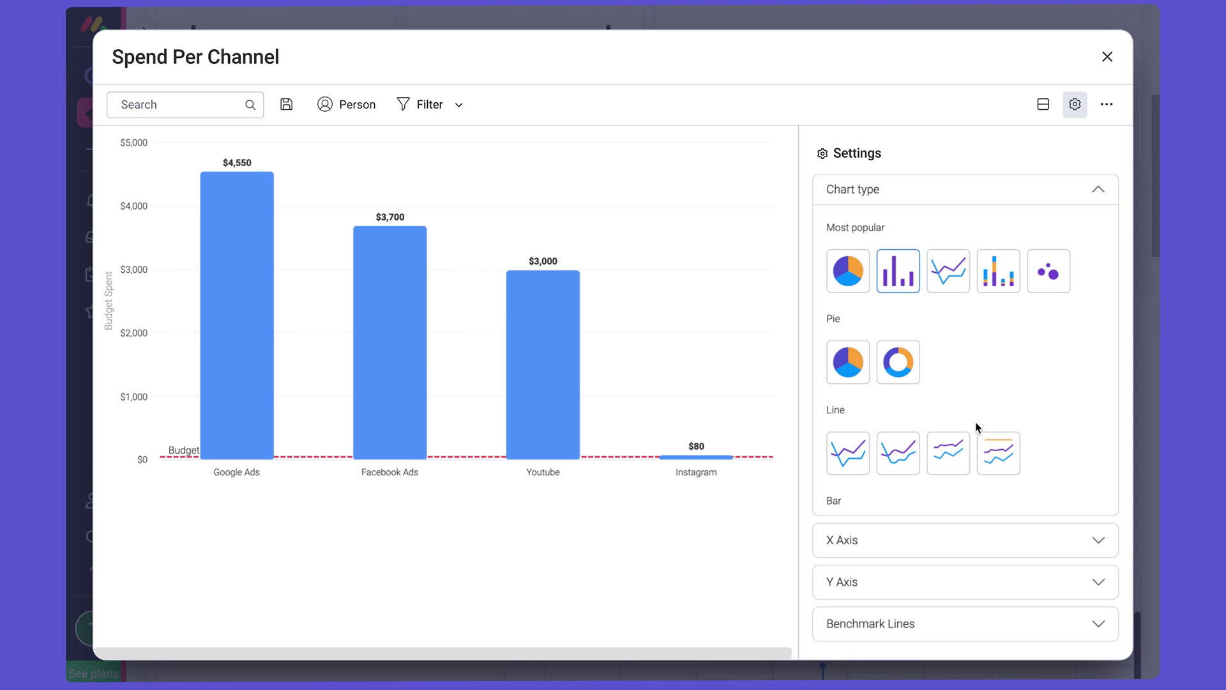
click(989, 531)
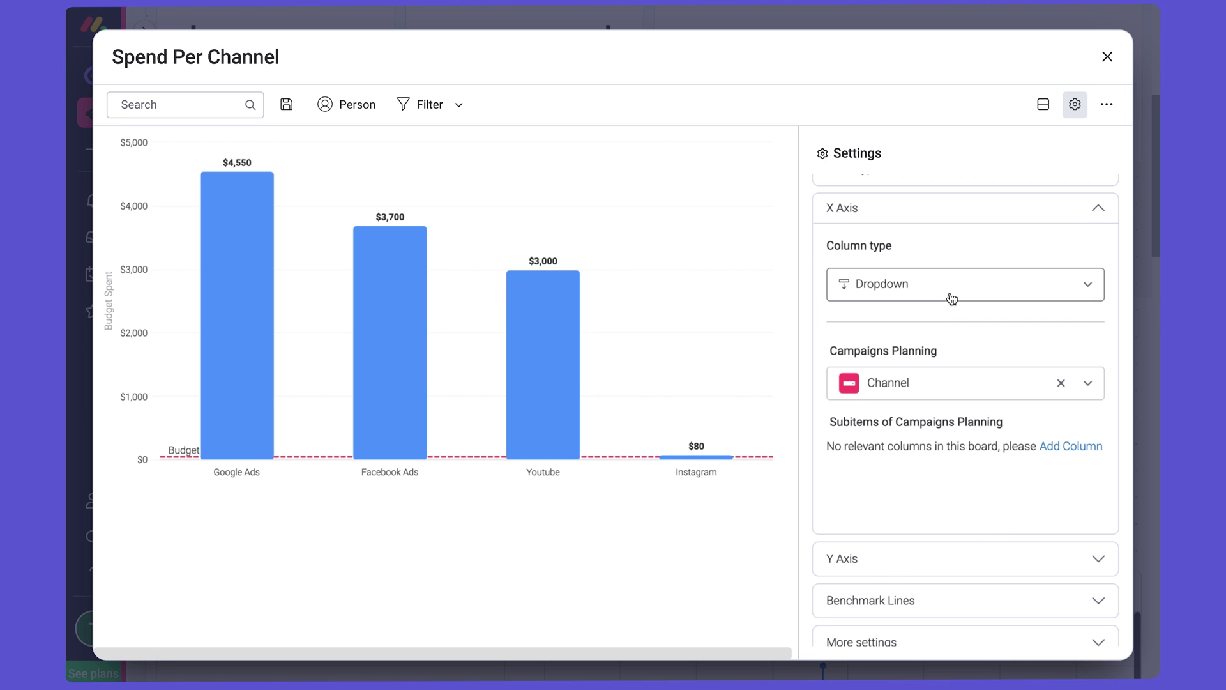
click(979, 287)
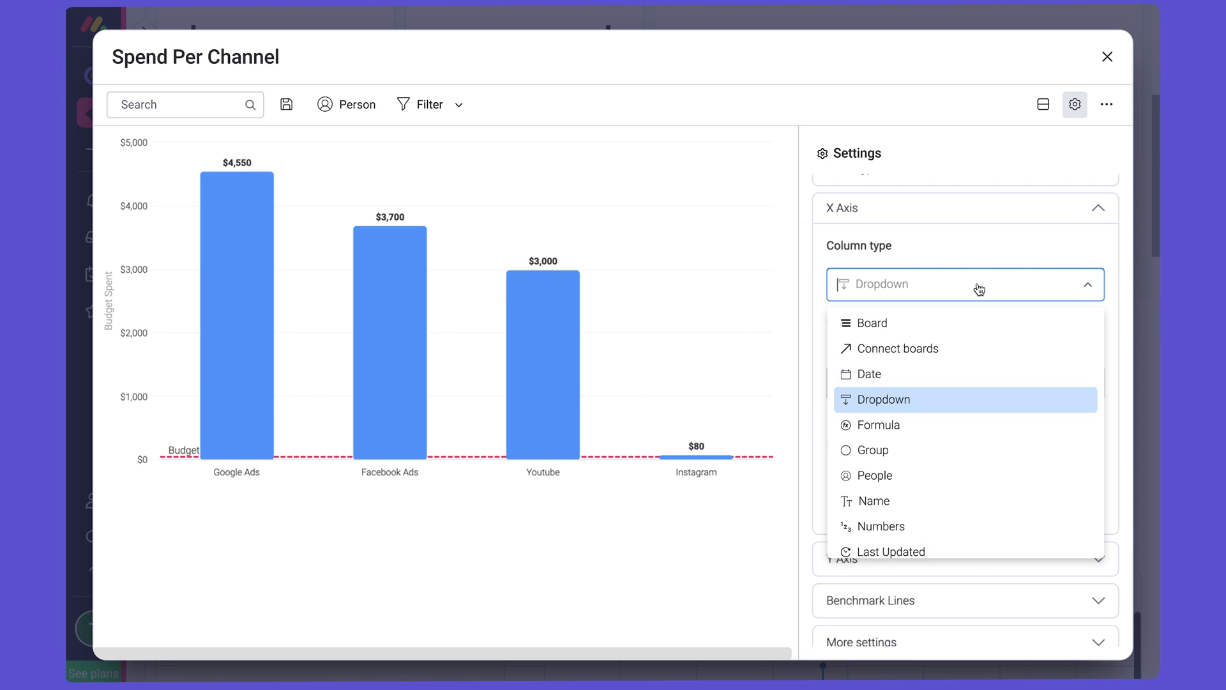
click(980, 287)
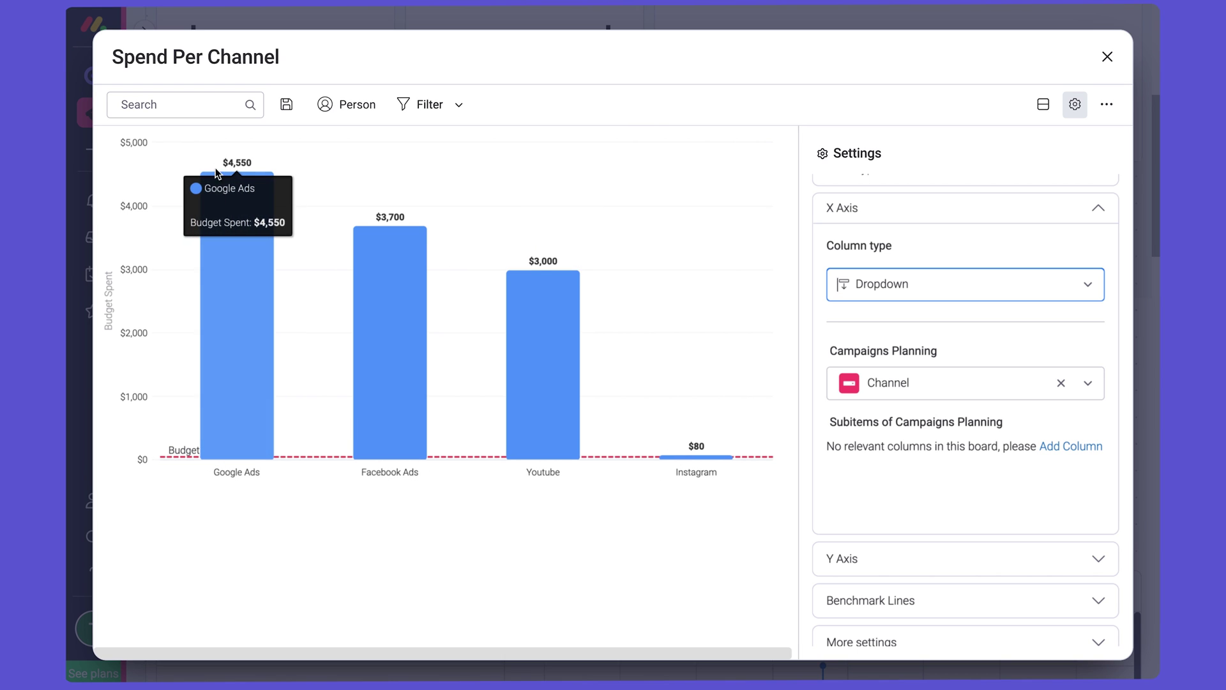
scroll(933, 268, up, 1)
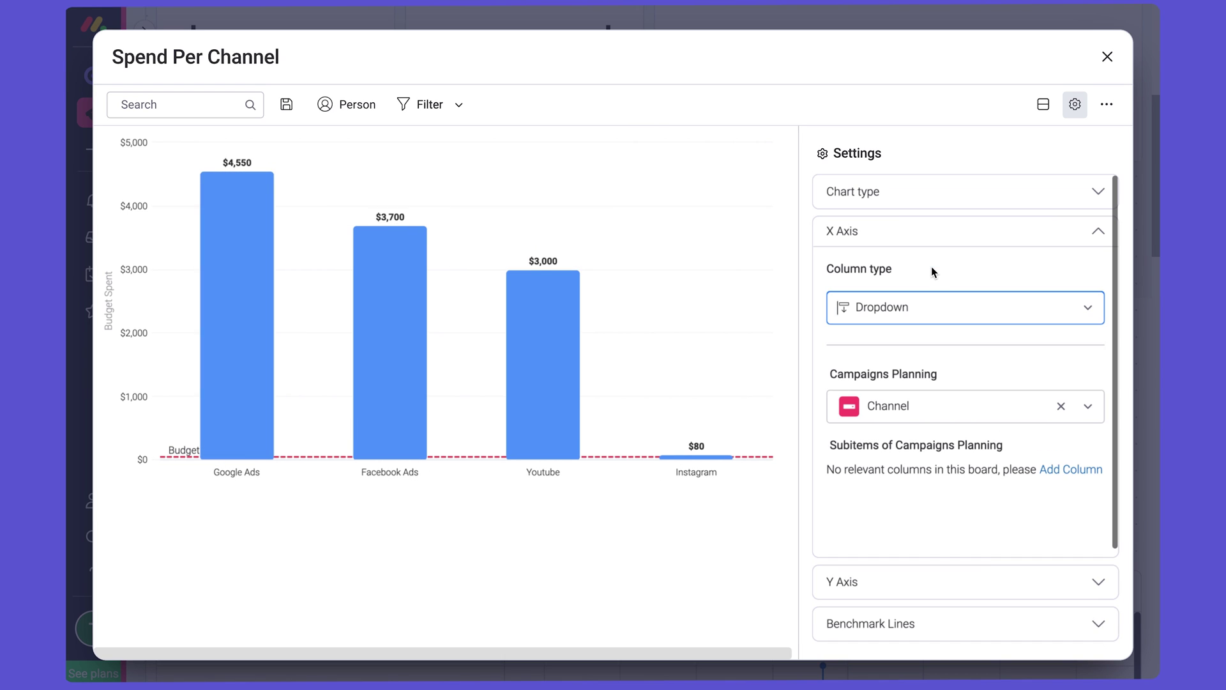
Step: Exit the full-screen chart and scroll past the Campaign Gantt to Team Resource Management and Llama Farm
click(1108, 59)
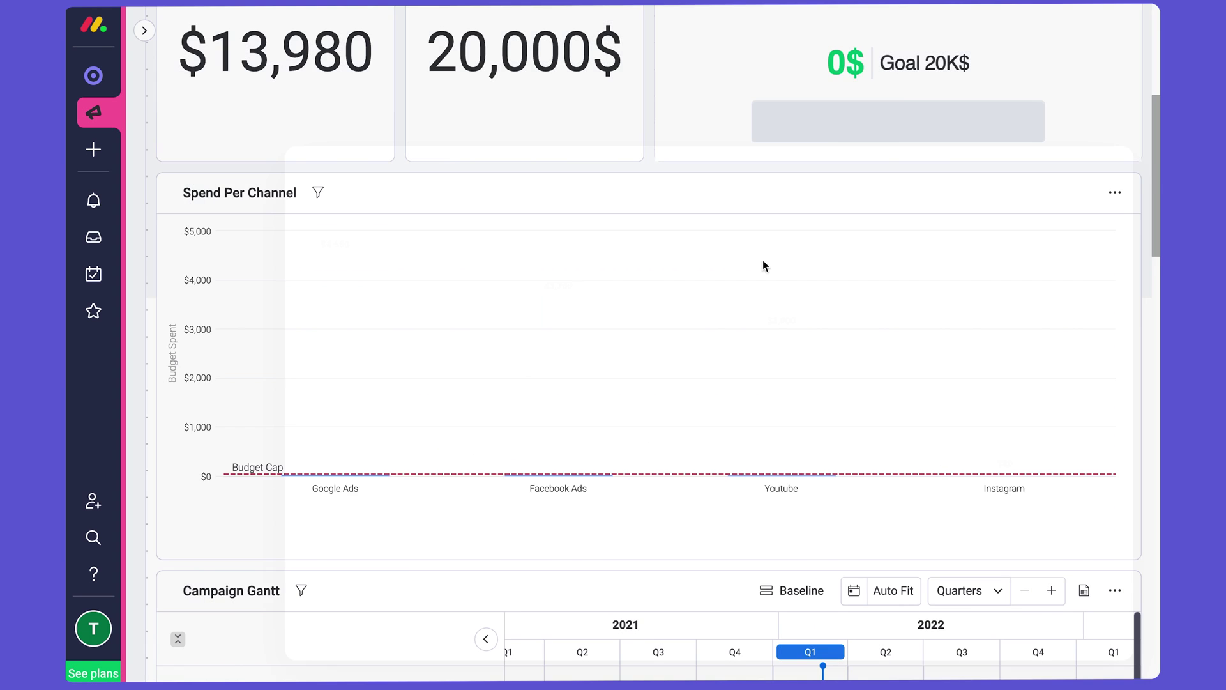
scroll(712, 496, down, 10)
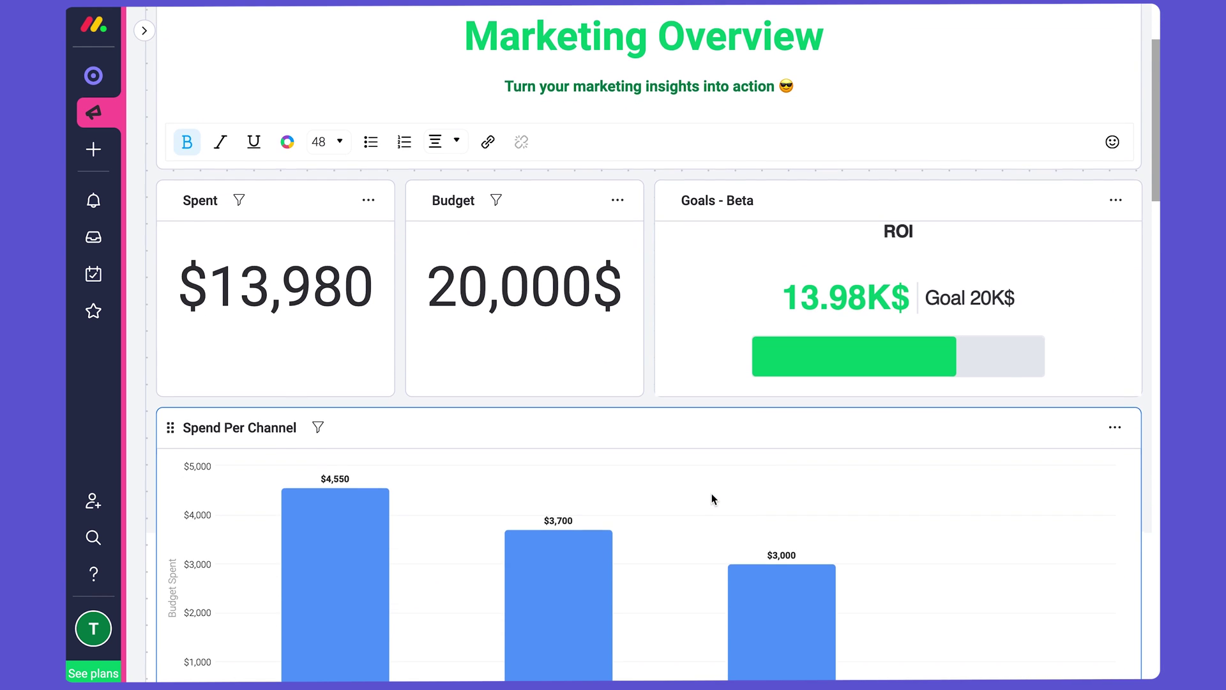
scroll(712, 497, down, 4)
scroll(712, 497, up, 4)
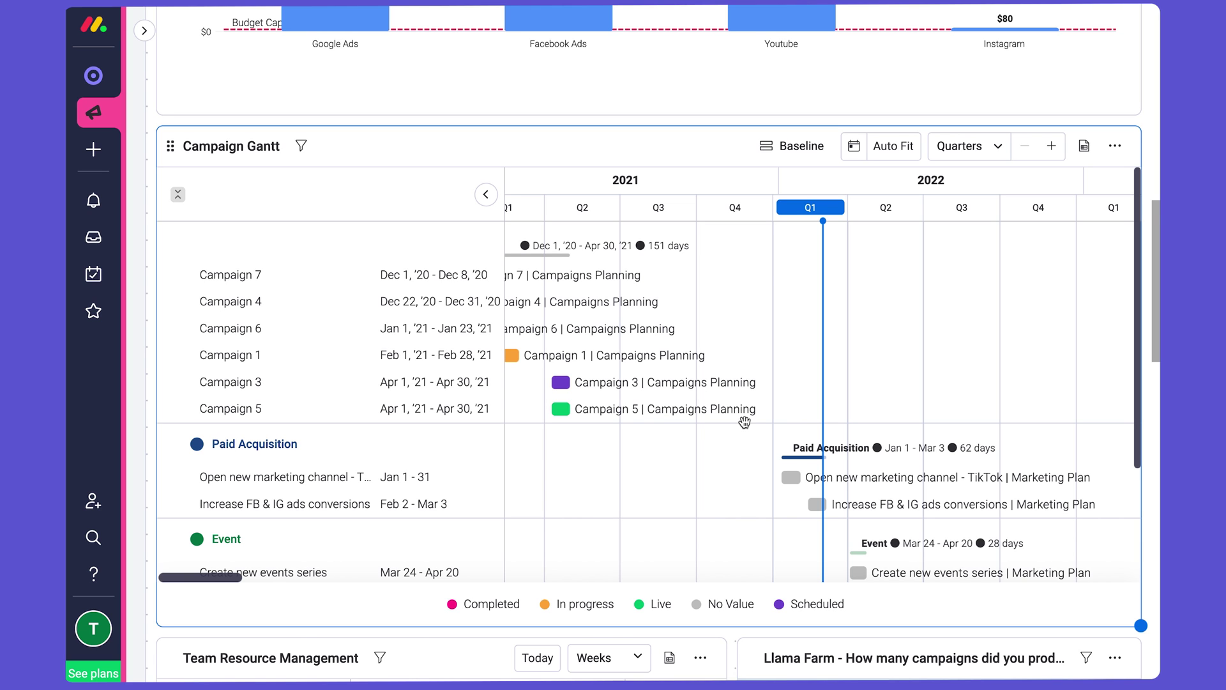
scroll(639, 331, down, 3)
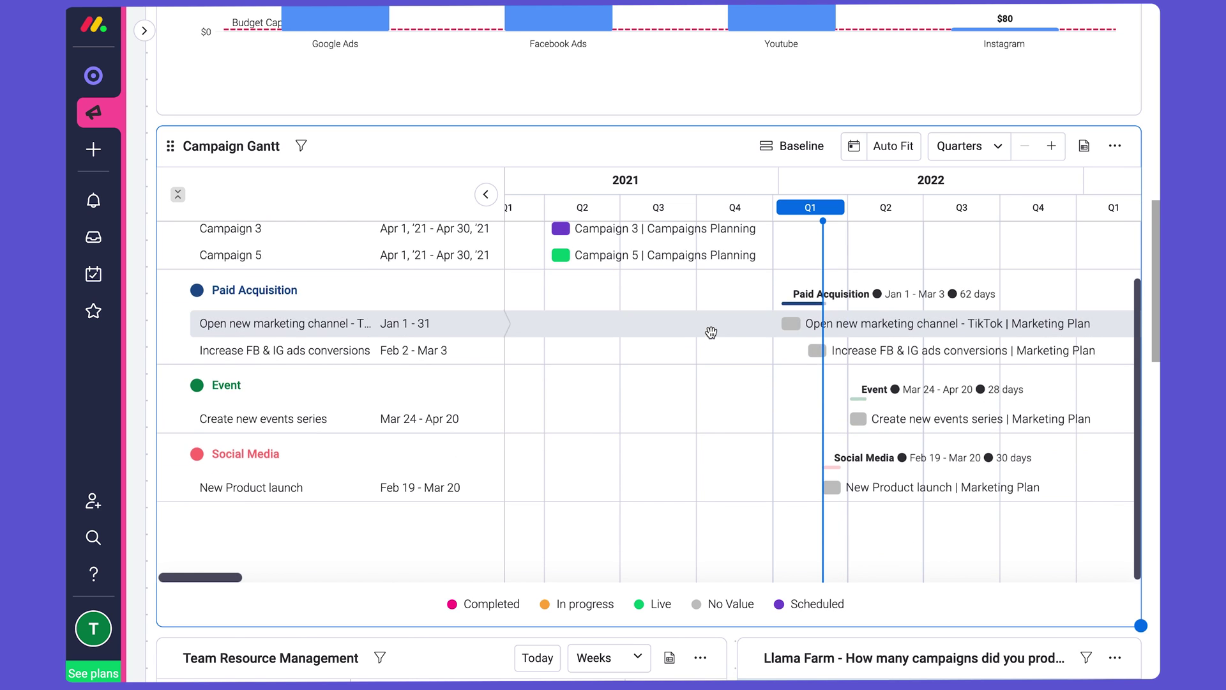
scroll(714, 334, up, 3)
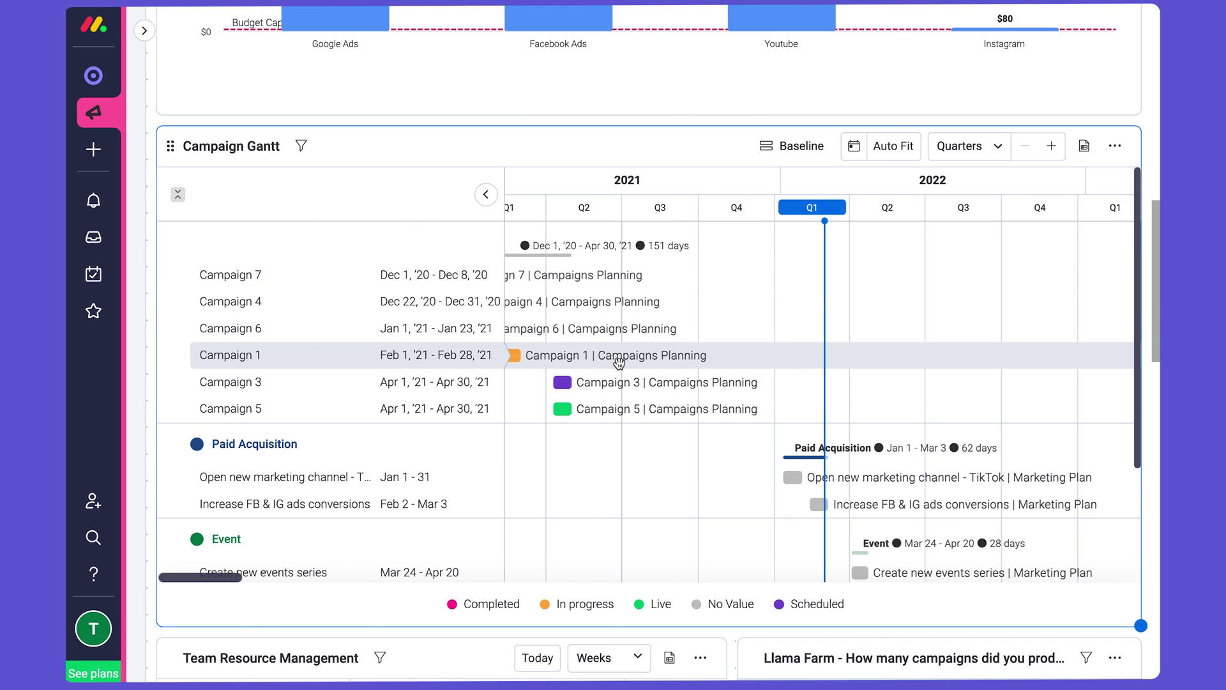
scroll(622, 356, left, 5)
scroll(615, 364, right, 5)
scroll(615, 364, down, 1)
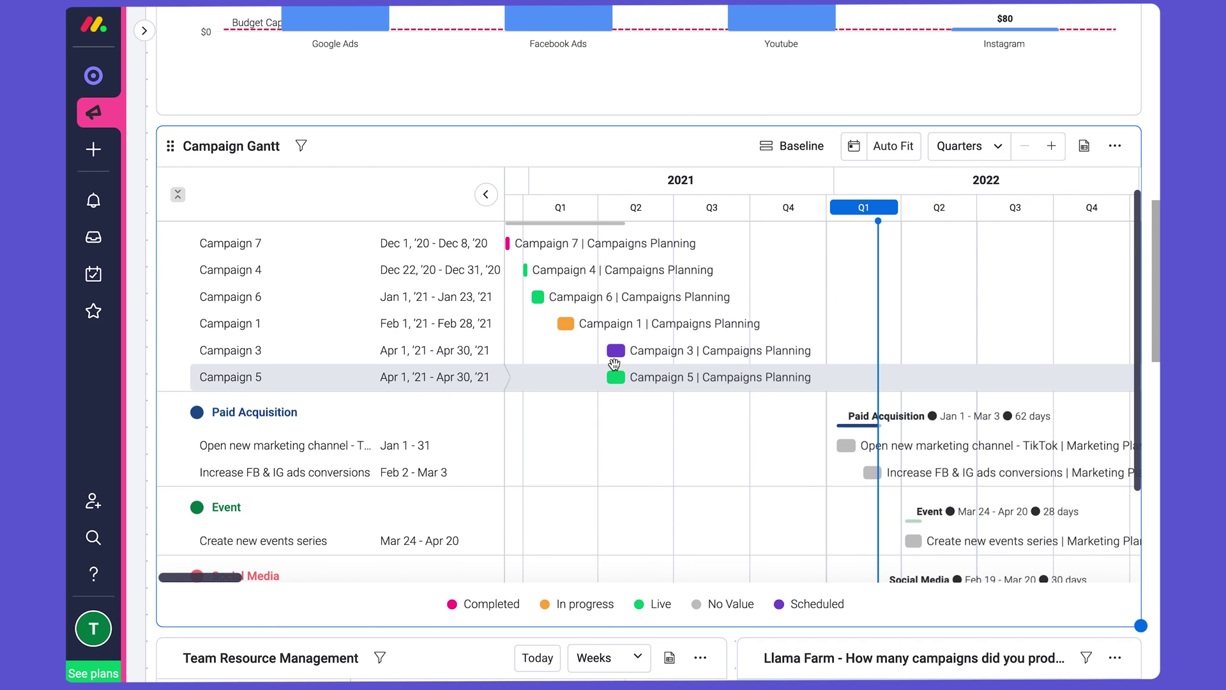
scroll(990, 428, down, 3)
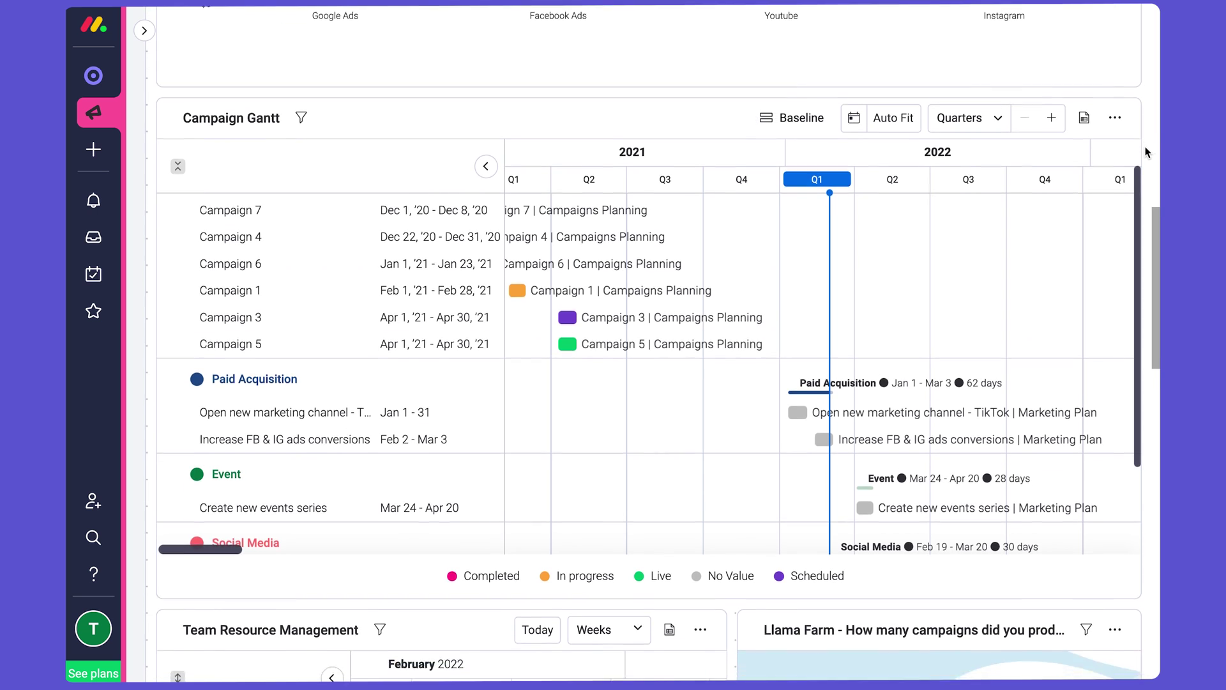
scroll(990, 427, down, 4)
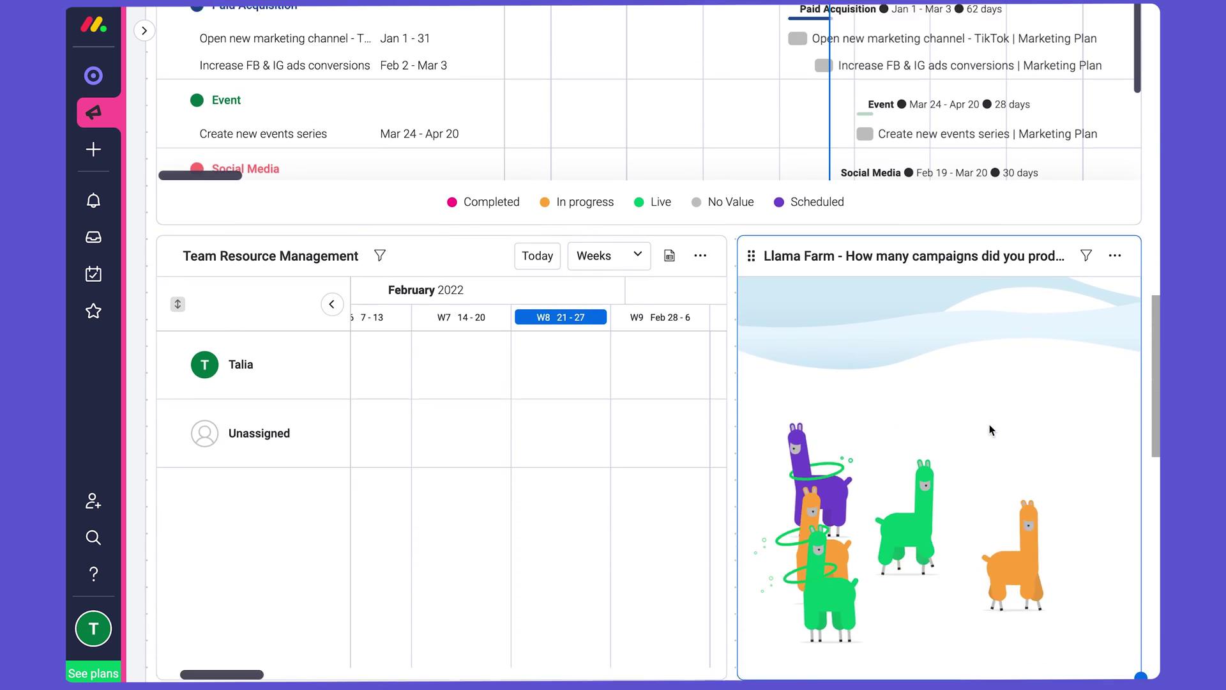
scroll(482, 381, left, 2)
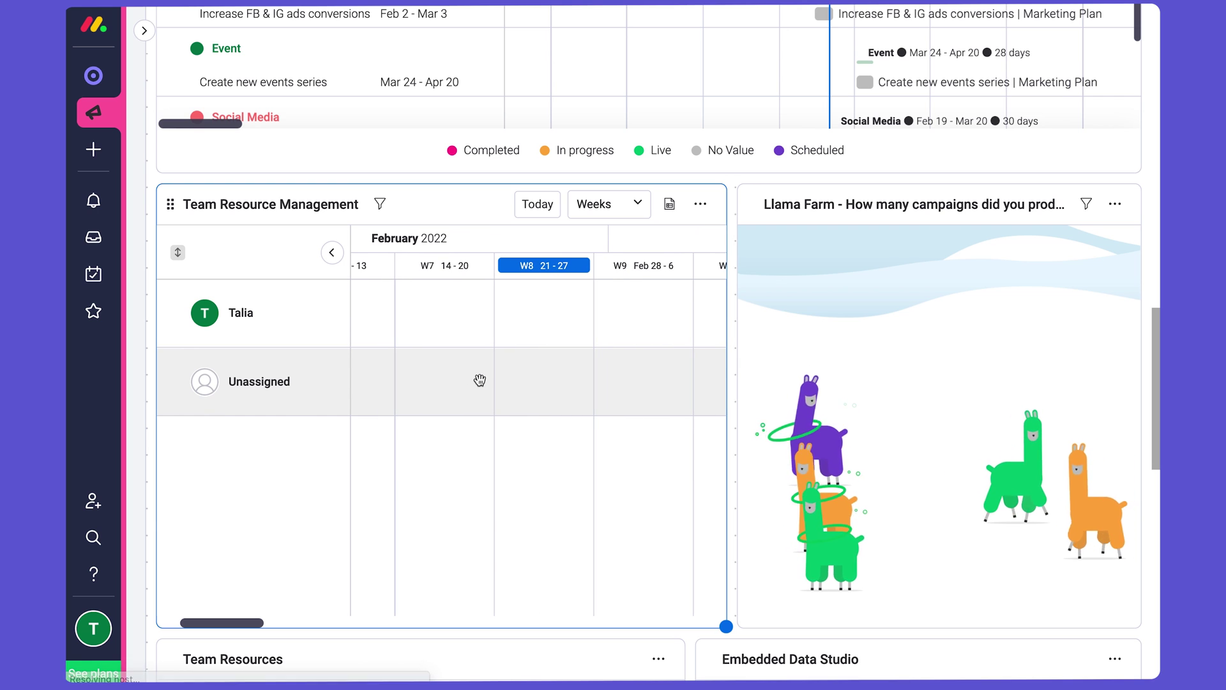
scroll(484, 378, right, 2)
scroll(916, 477, down, 2)
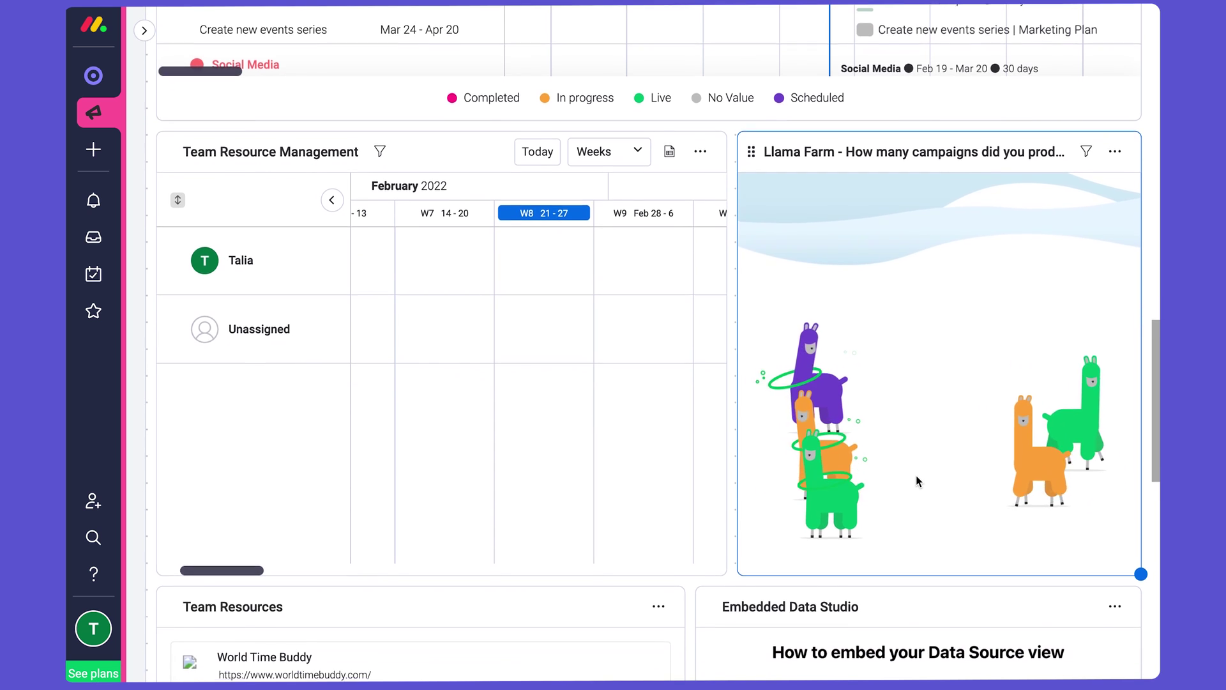
scroll(915, 481, down, 1)
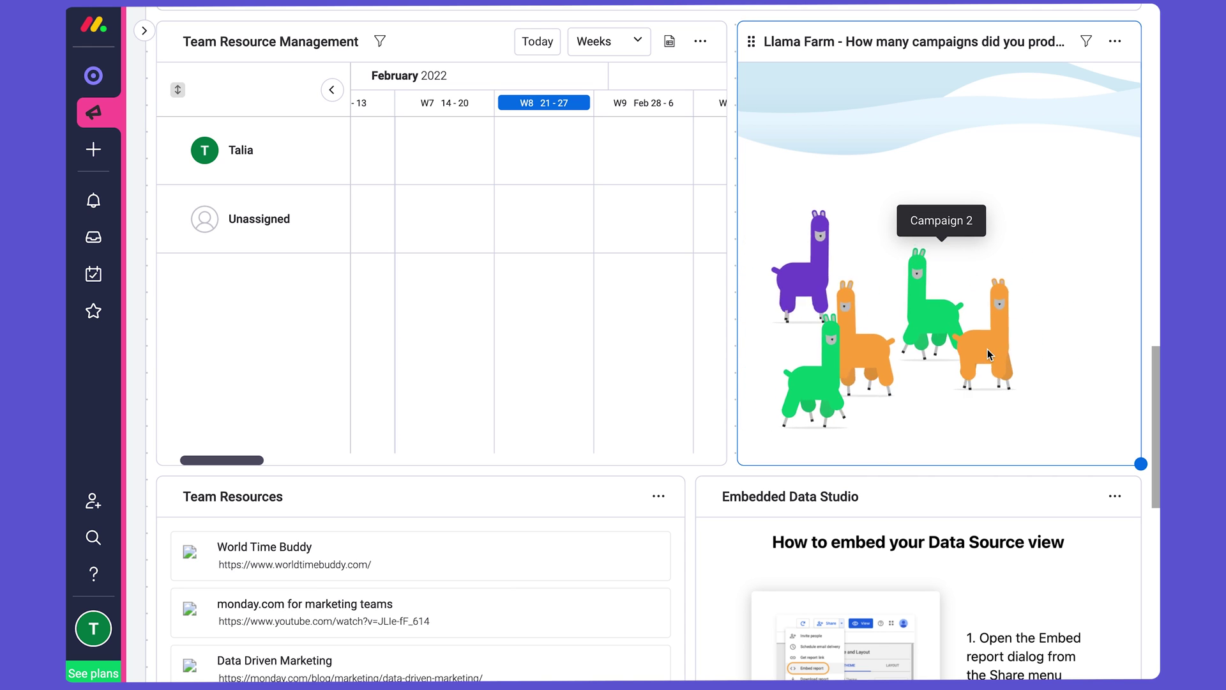
scroll(709, 488, down, 2)
scroll(708, 490, down, 4)
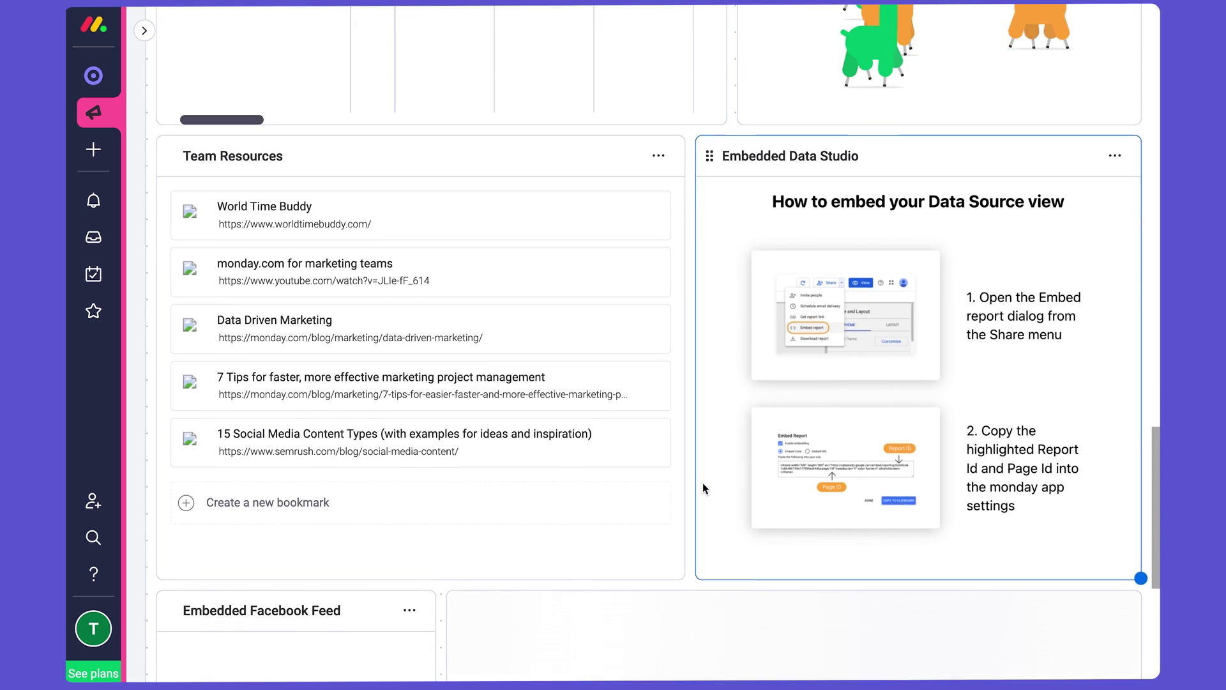
scroll(733, 482, down, 1)
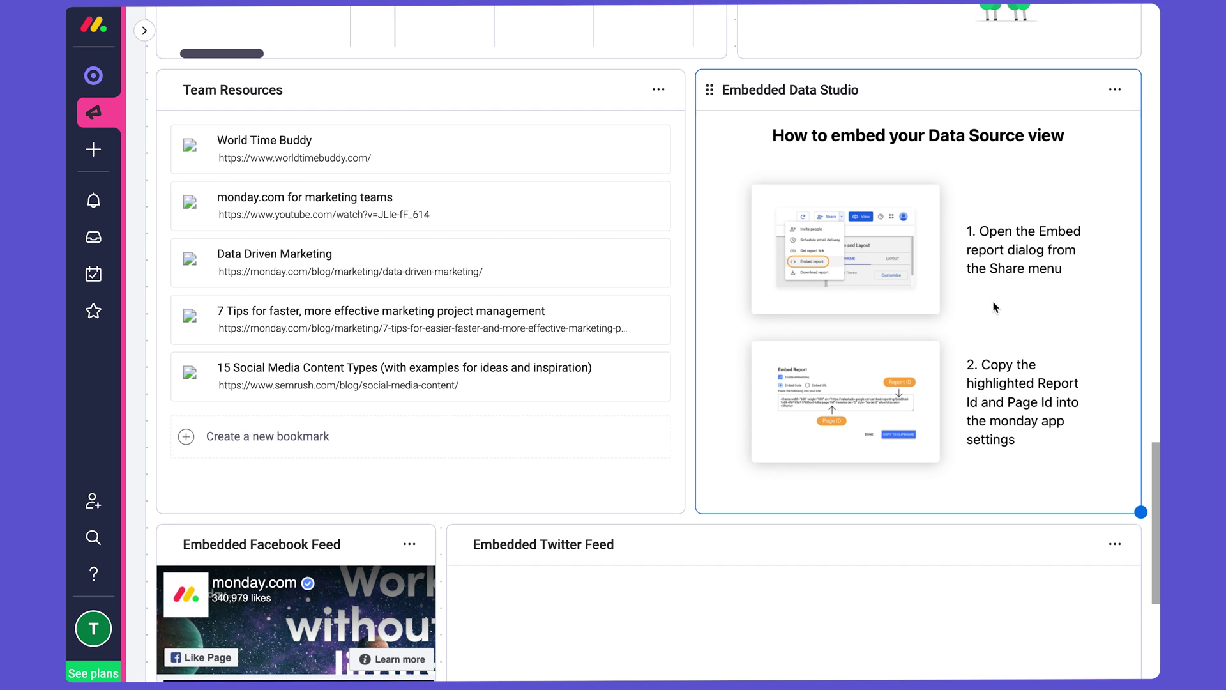
scroll(819, 457, down, 3)
scroll(807, 462, down, 4)
scroll(826, 310, down, 3)
scroll(1118, 575, down, 5)
scroll(1124, 562, down, 3)
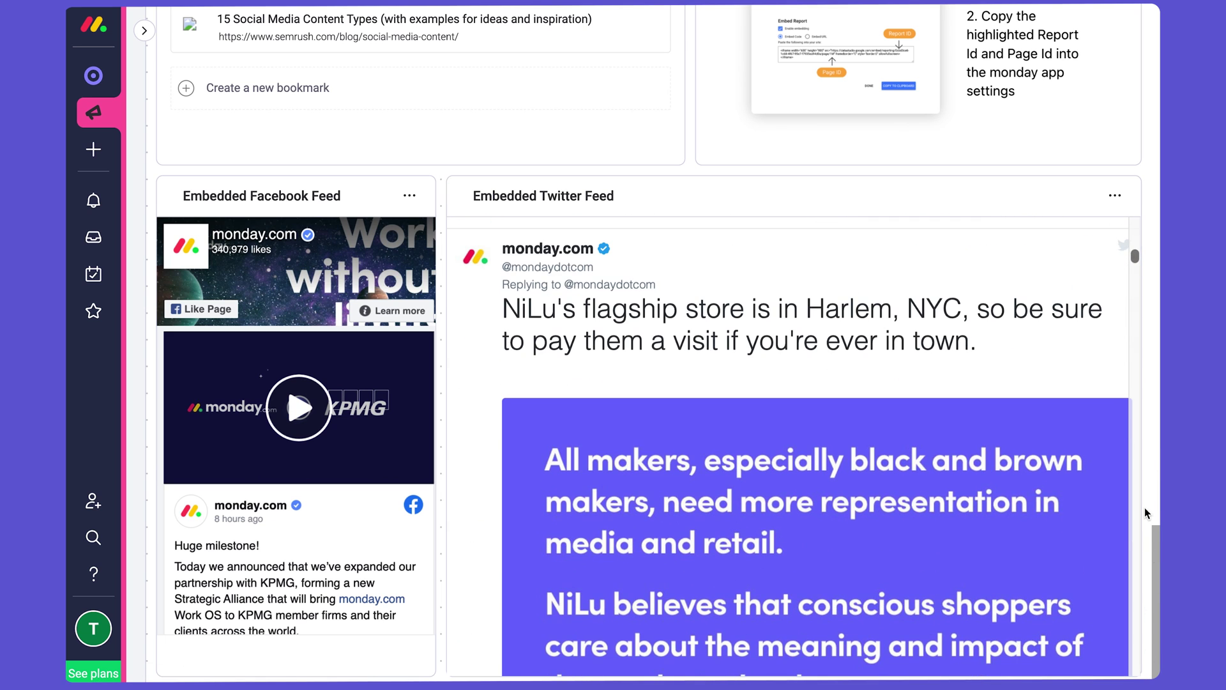
scroll(229, 550, down, 5)
scroll(229, 551, down, 3)
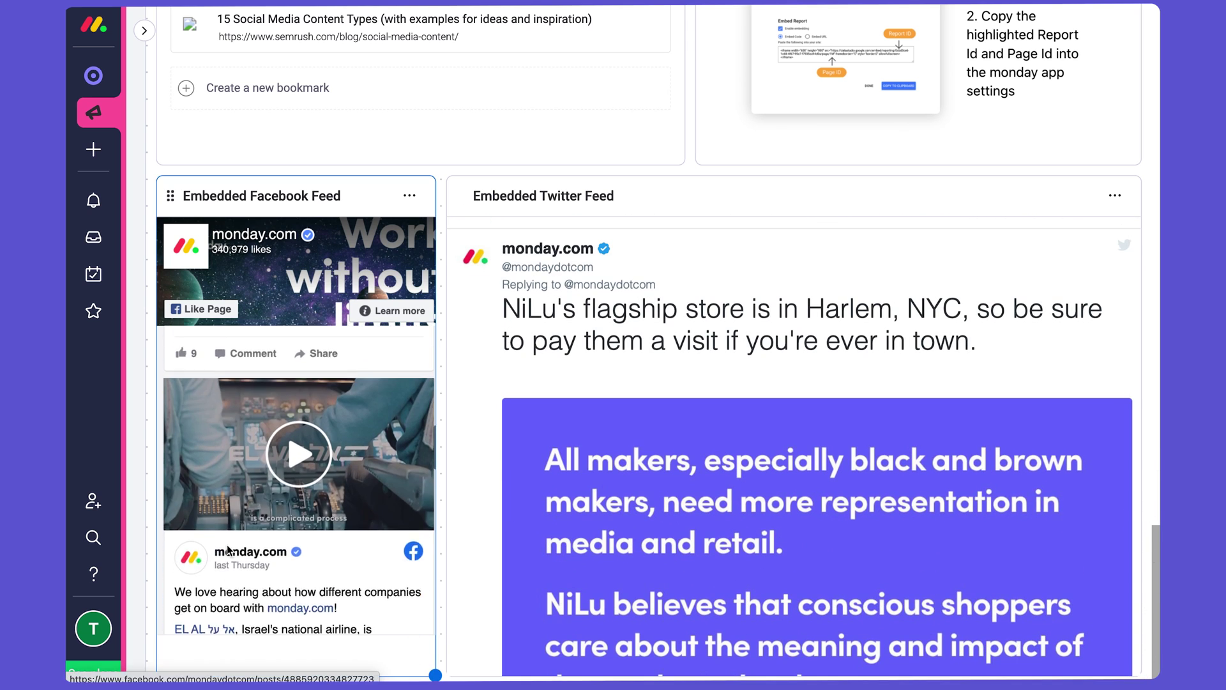
scroll(366, 127, up, 2)
scroll(384, 193, up, 4)
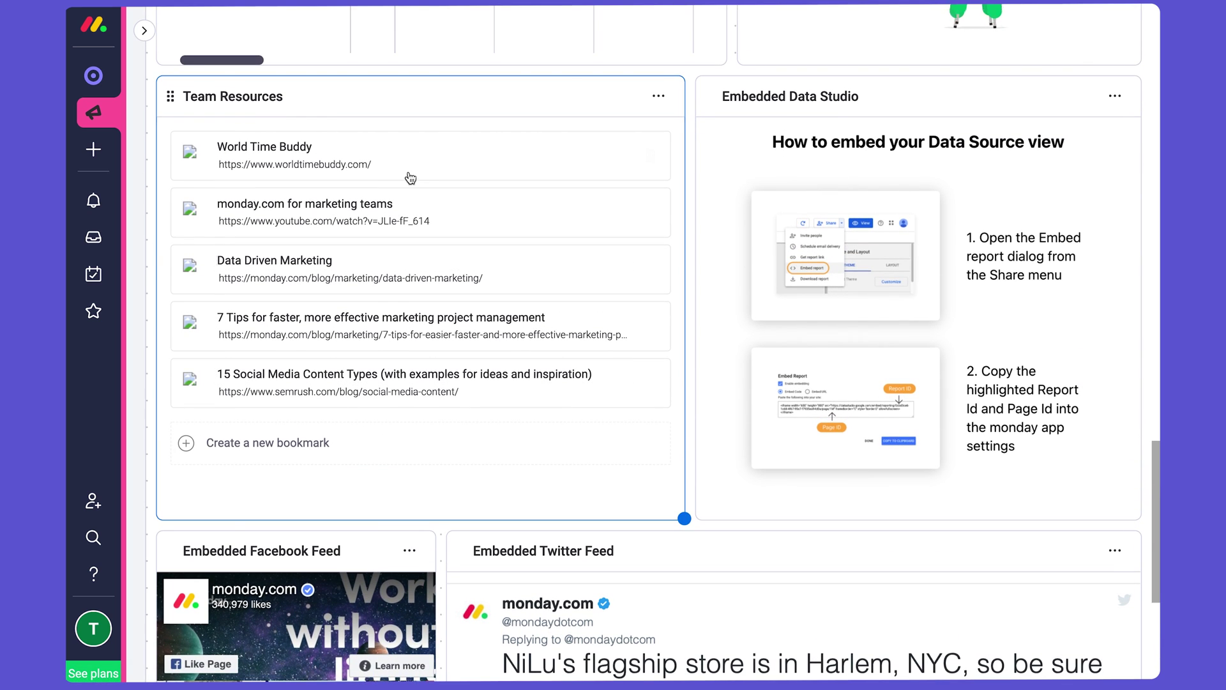
scroll(398, 303, up, 1)
scroll(398, 303, up, 1)
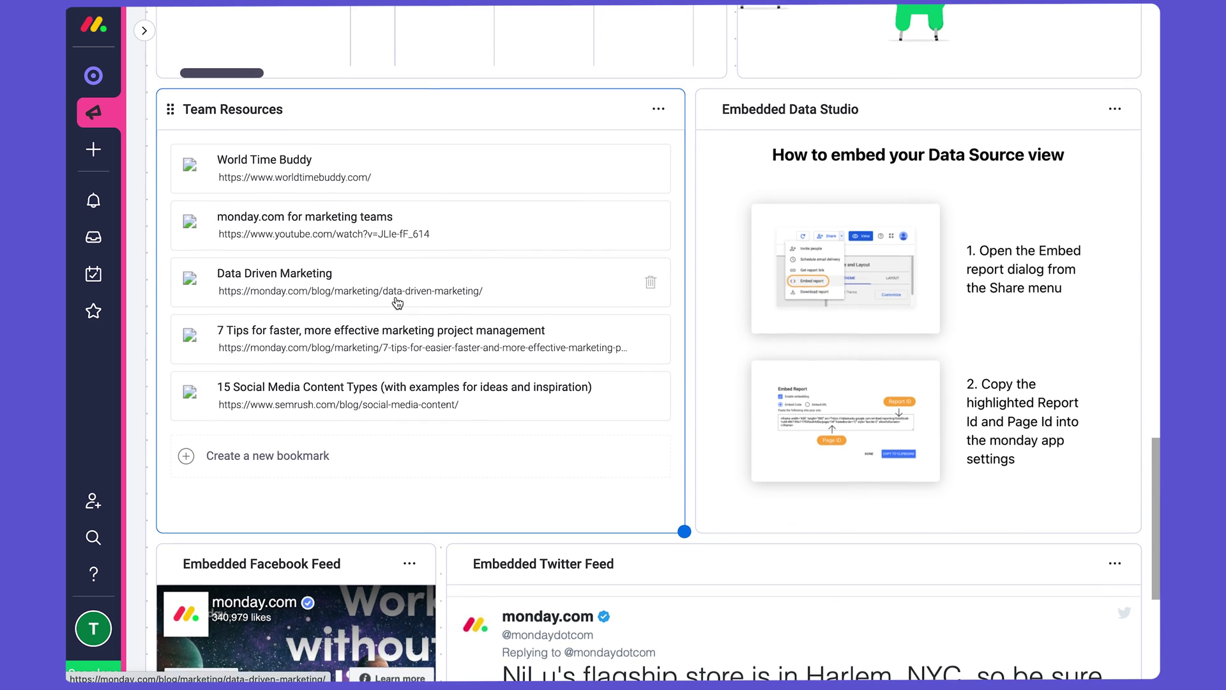
scroll(396, 304, up, 1)
scroll(396, 298, up, 10)
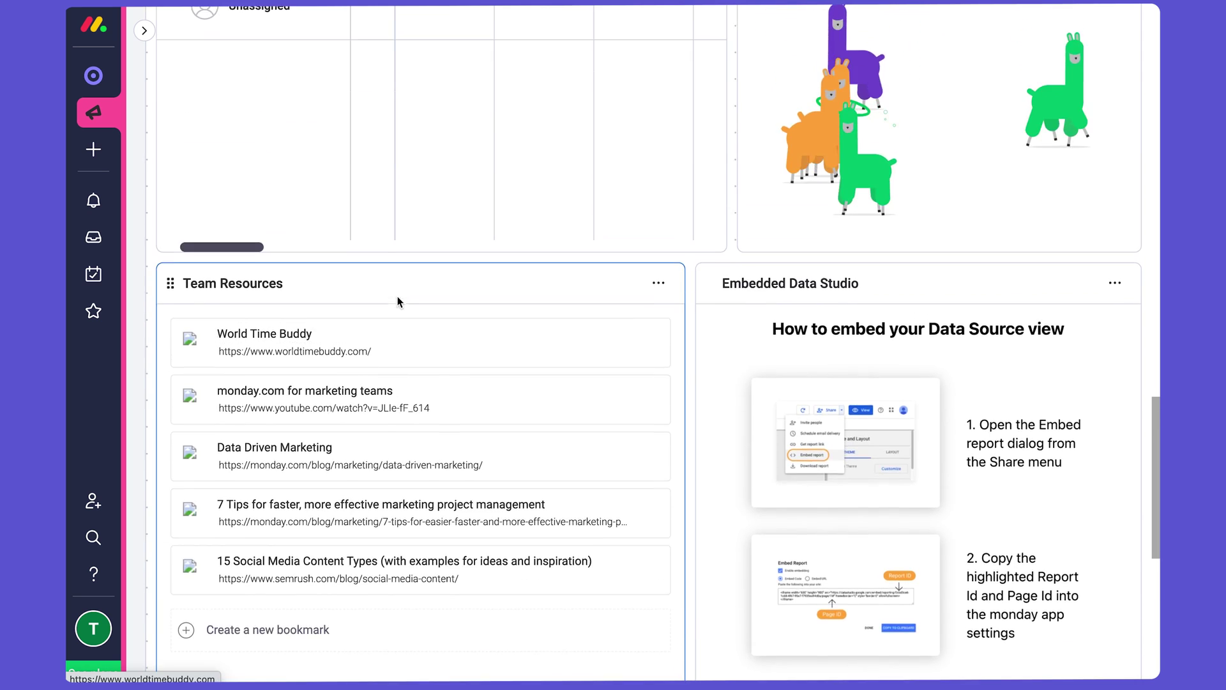
scroll(399, 297, down, 1)
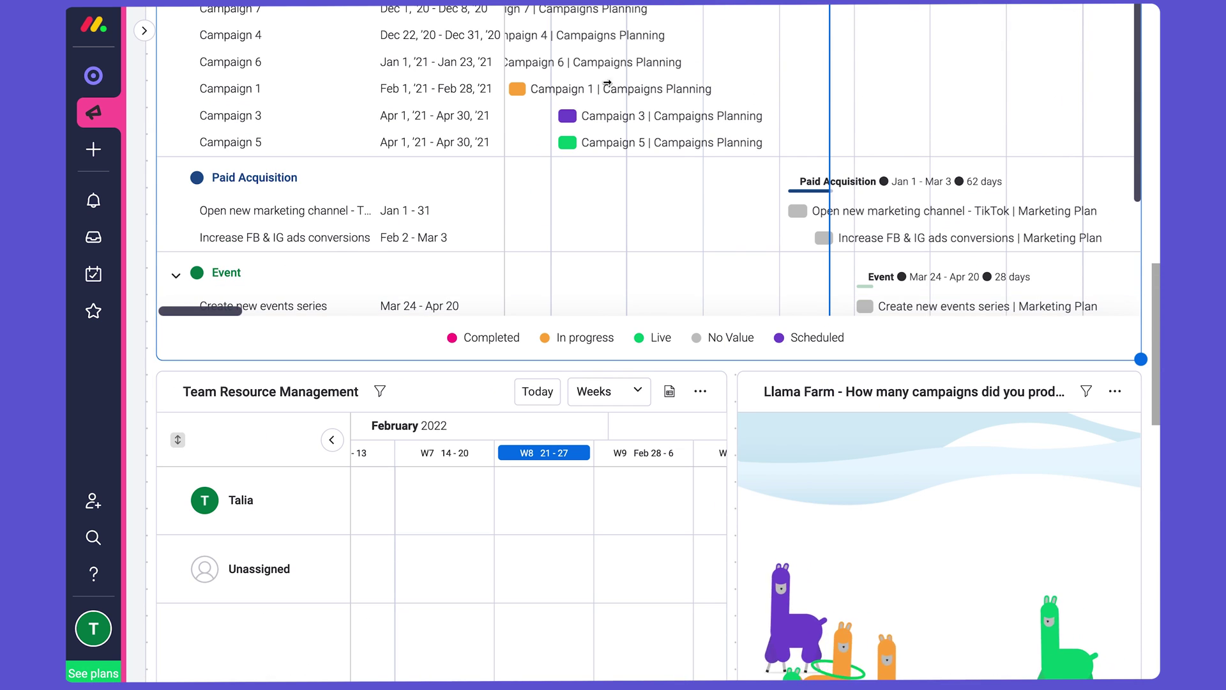
scroll(579, 438, up, 3)
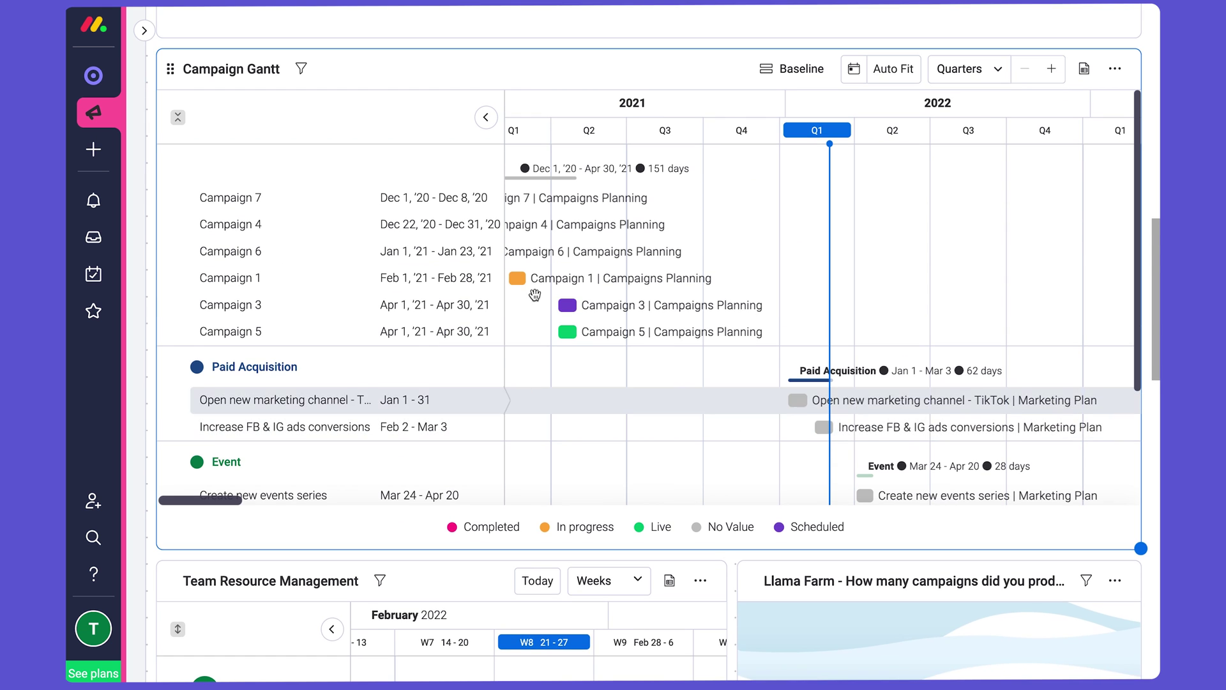
scroll(1151, 217, up, 1)
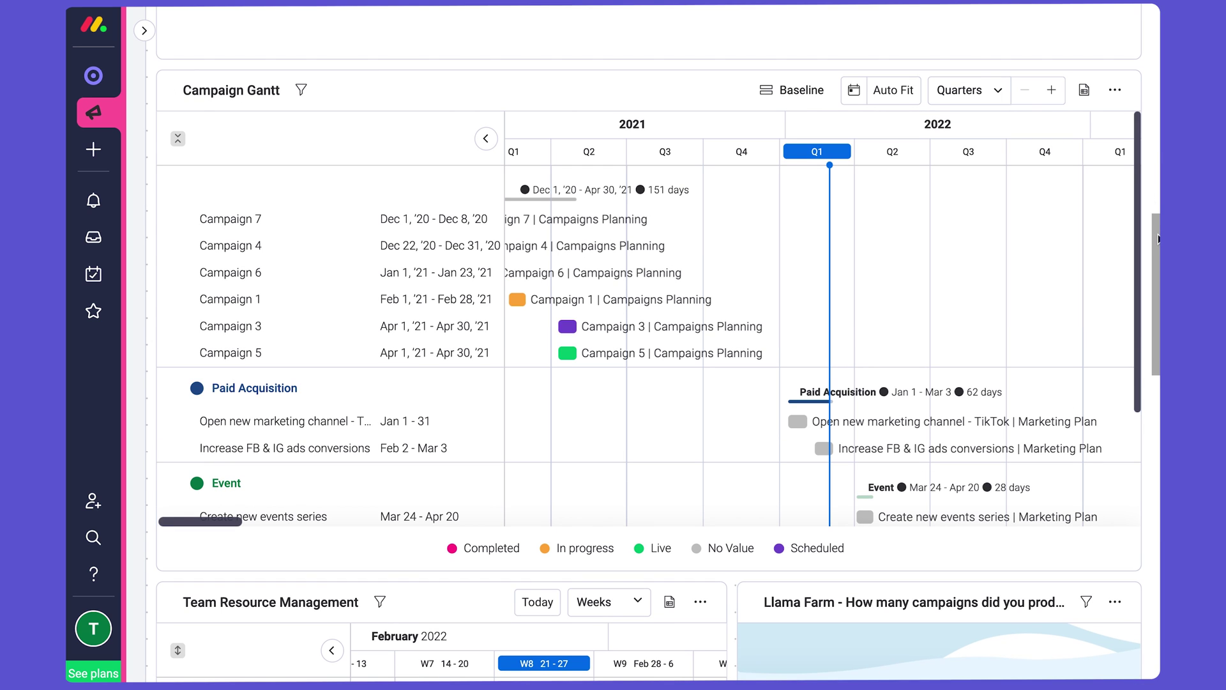
drag(1156, 237, 1157, 25)
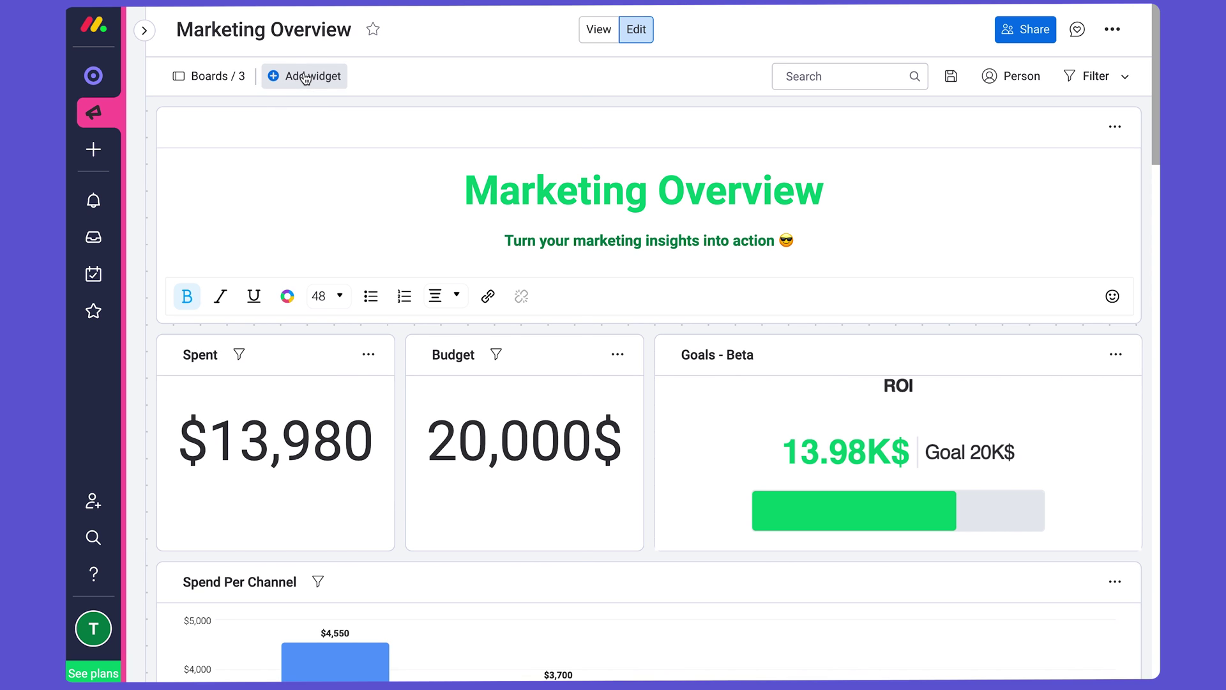
click(305, 77)
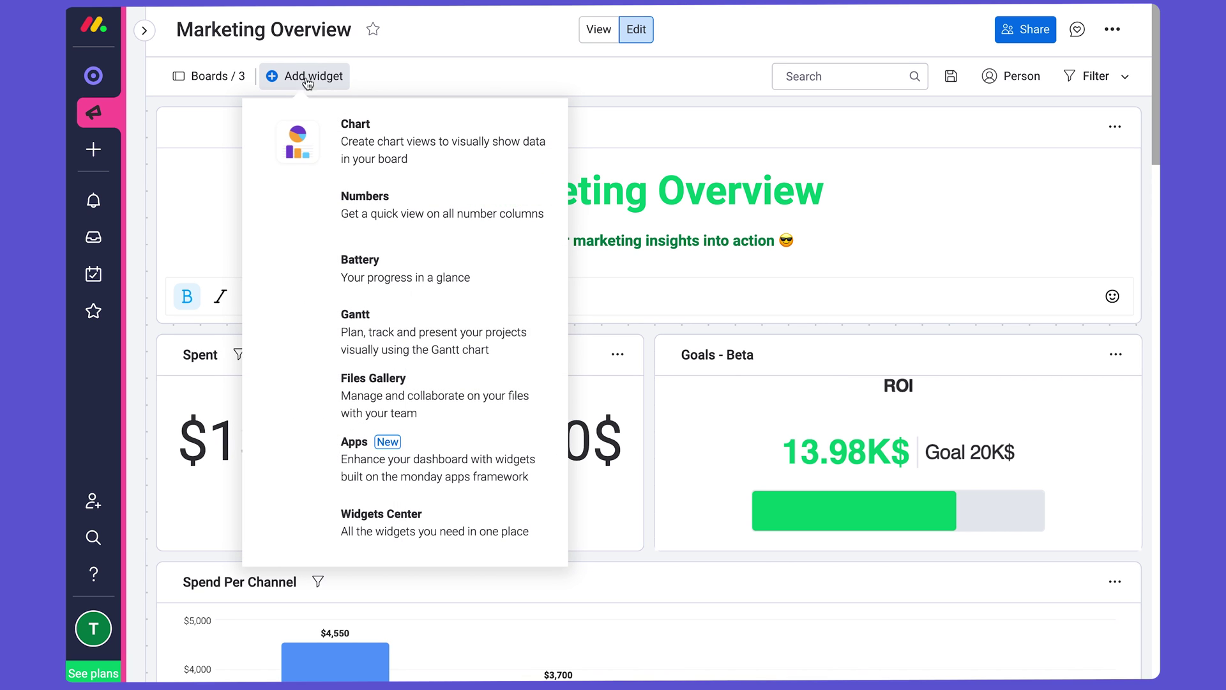
click(370, 533)
scroll(824, 392, down, 1)
scroll(824, 392, down, 10)
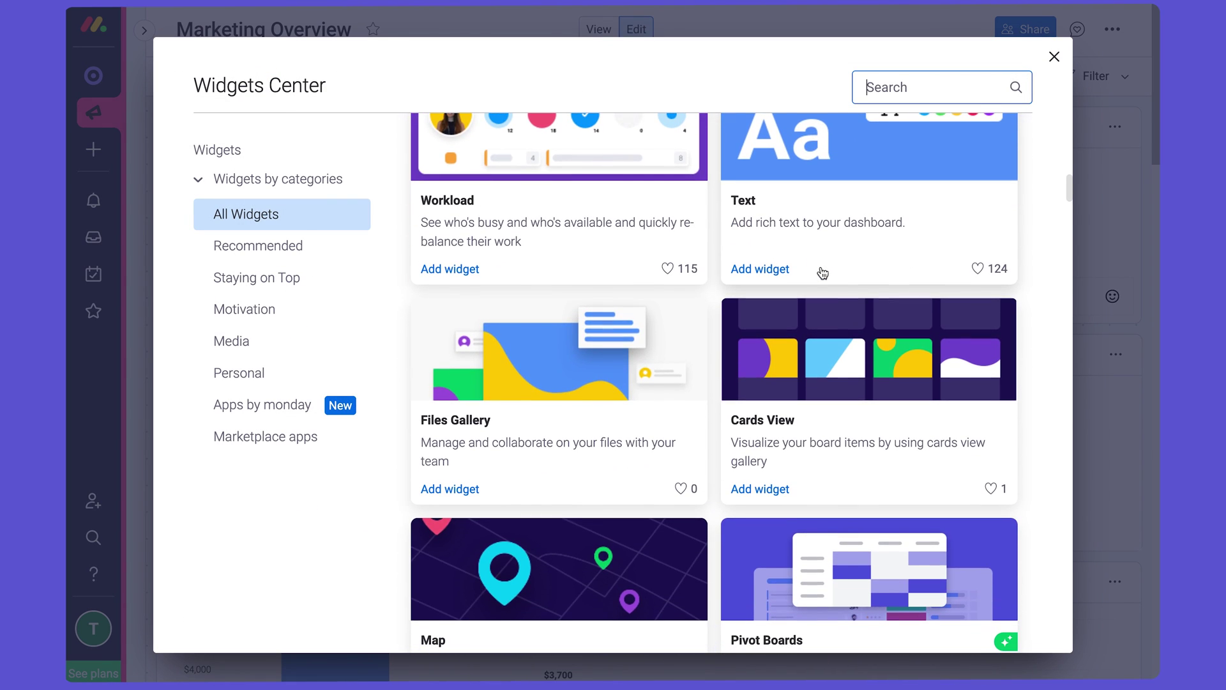
click(1053, 59)
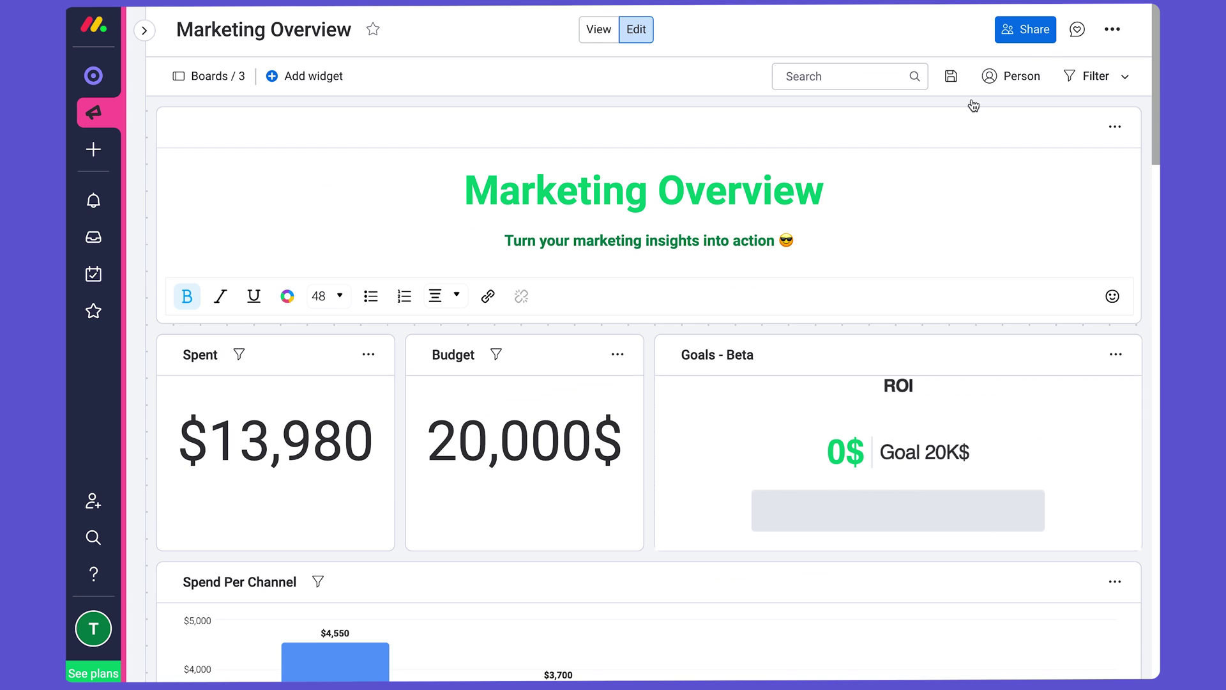
click(1116, 129)
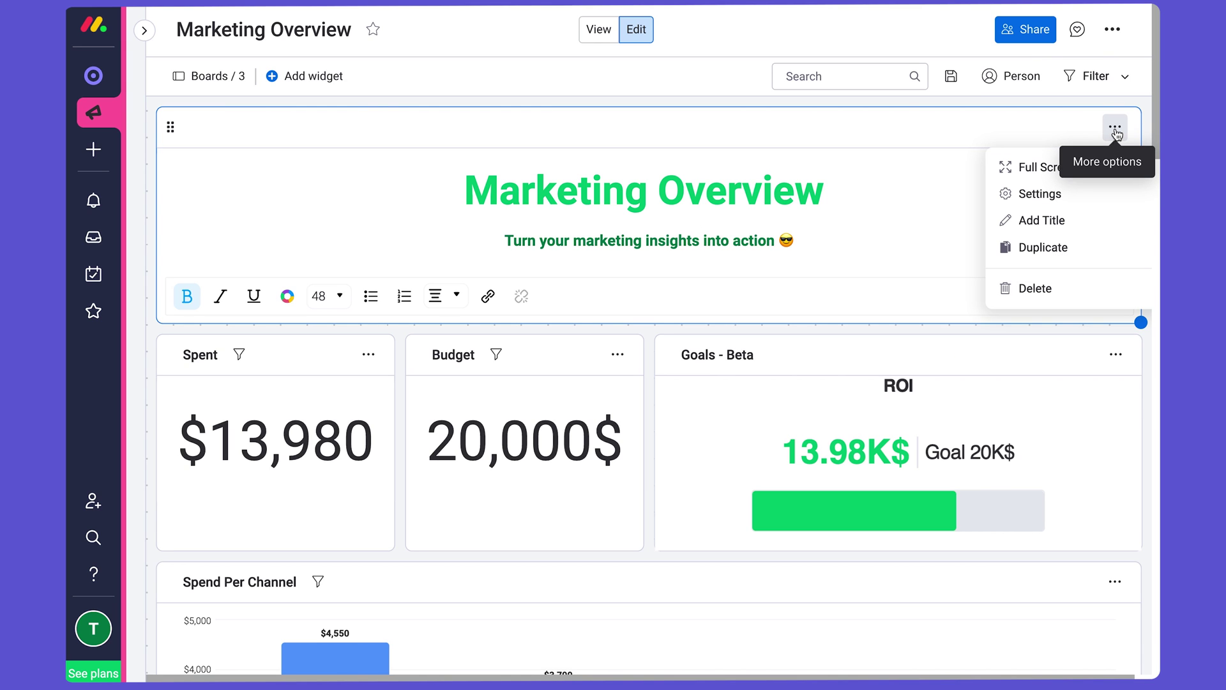
click(1131, 48)
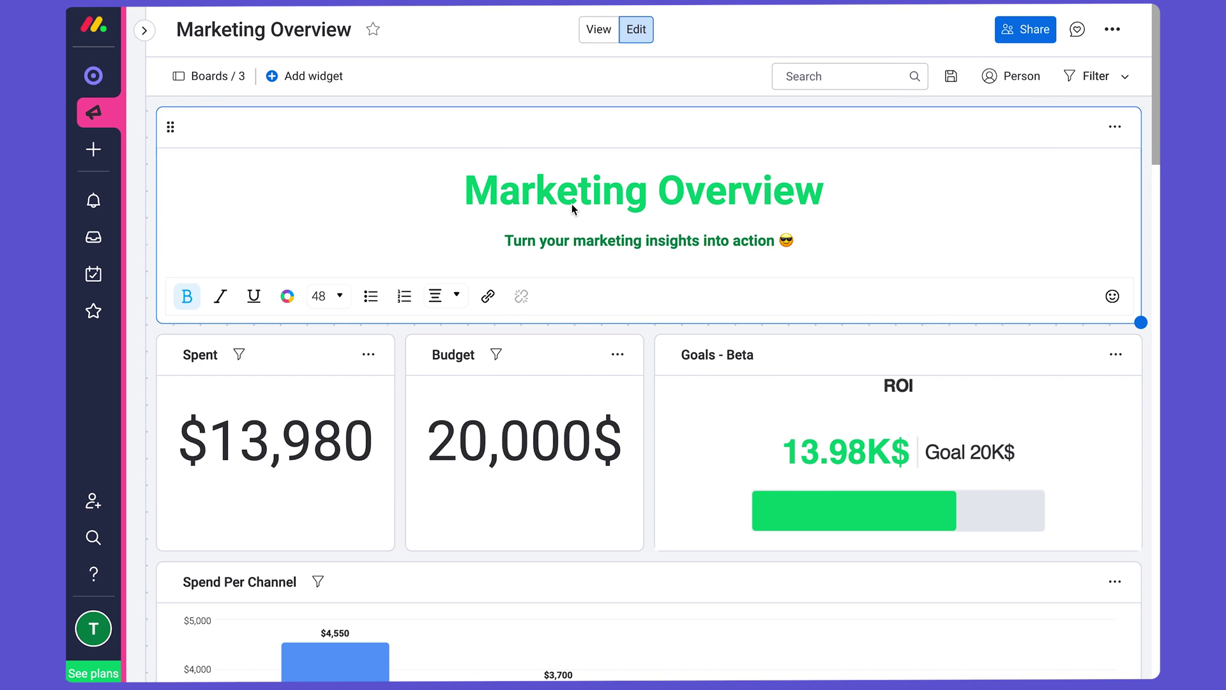